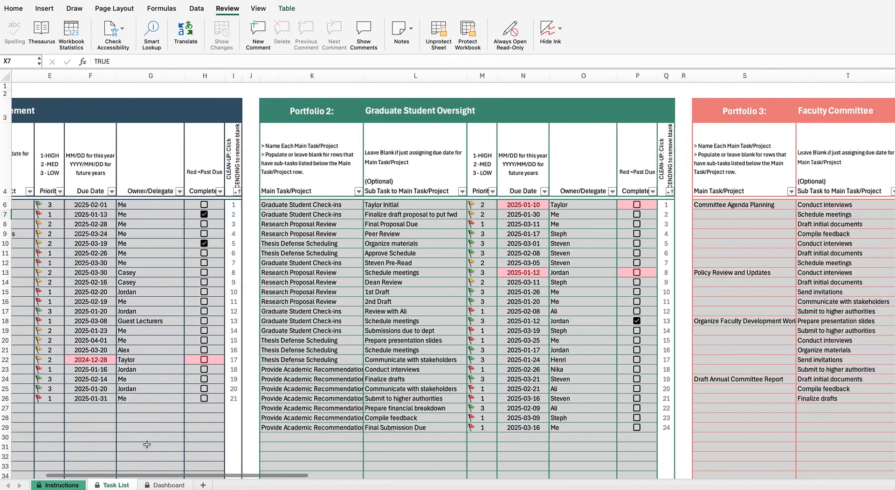
pyautogui.hscroll(3, 147, 444)
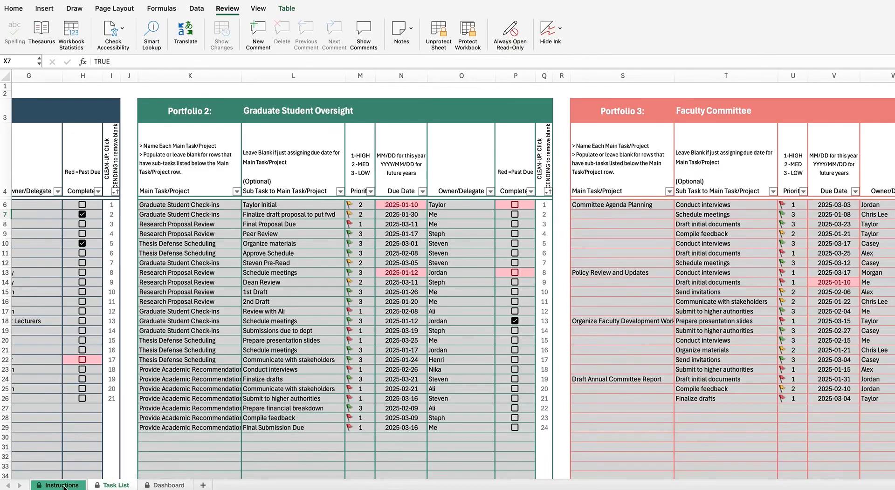
# Step: Switch to the Instructions sheet and read down through its Step 1–3 setup guide
pyautogui.click(63, 486)
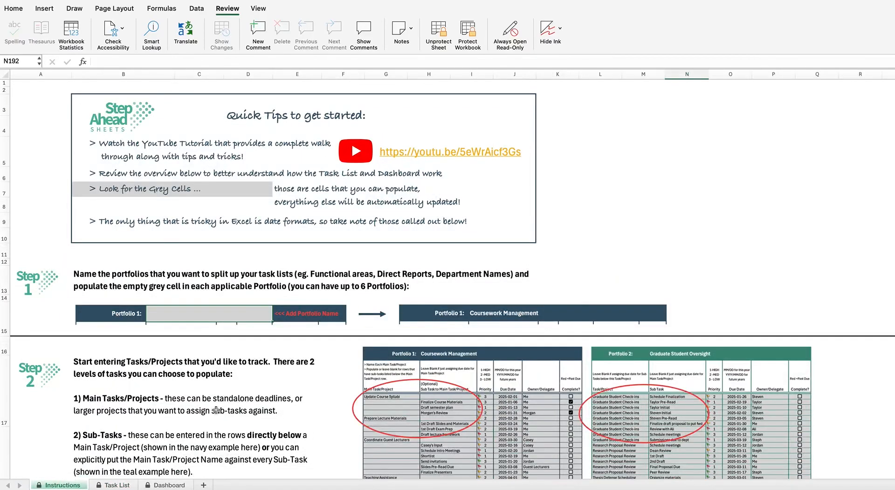
pyautogui.scroll(-2, 213, 410)
pyautogui.scroll(-5, 213, 411)
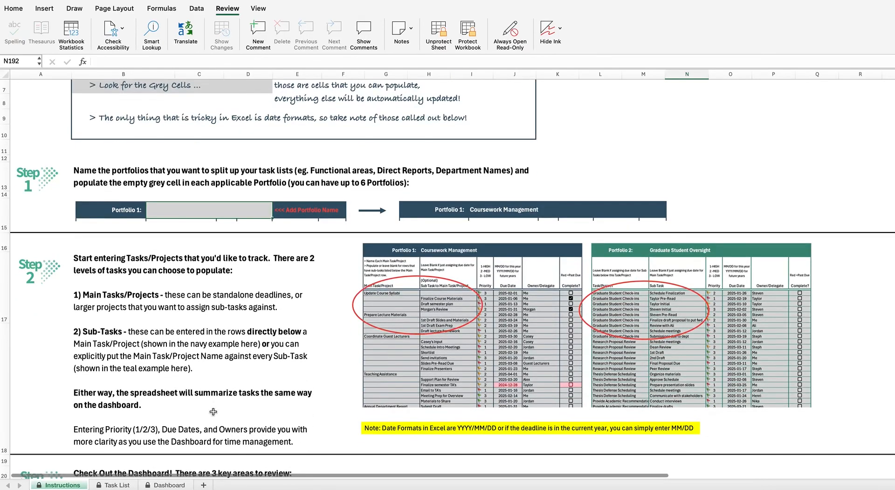
pyautogui.scroll(-8, 212, 411)
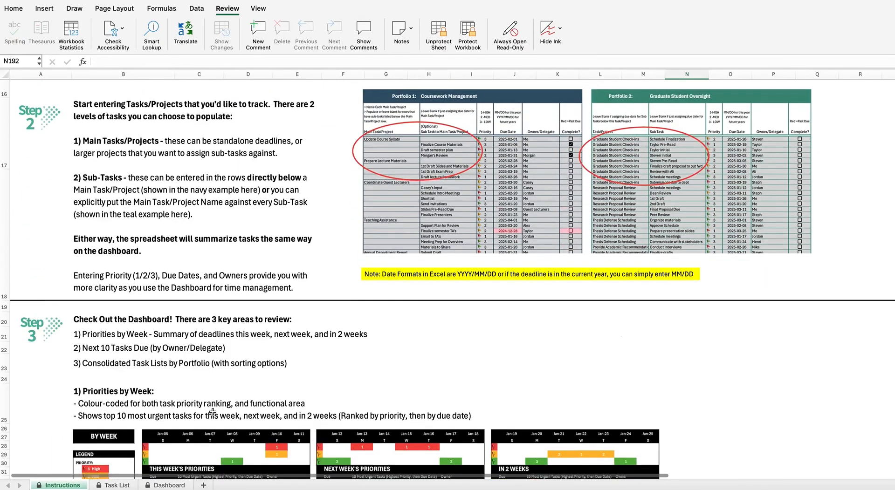
pyautogui.scroll(-7, 213, 411)
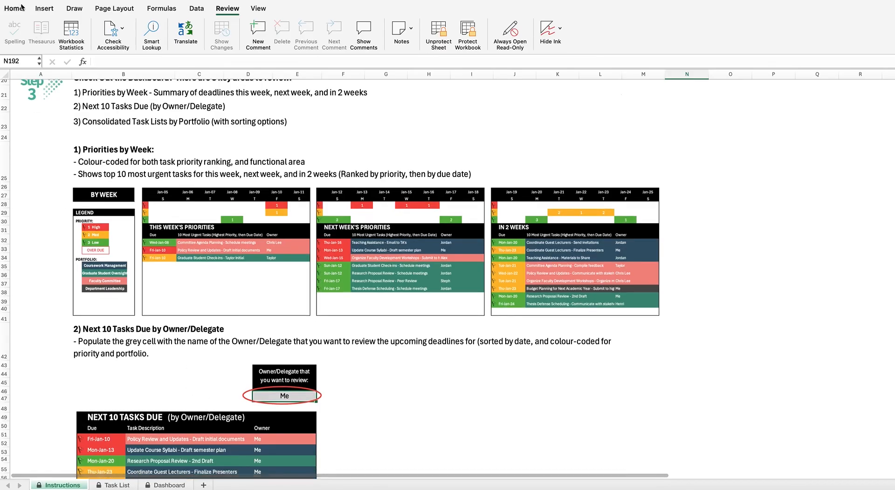
pyautogui.scroll(-6, 58, 113)
pyautogui.scroll(-7, 58, 114)
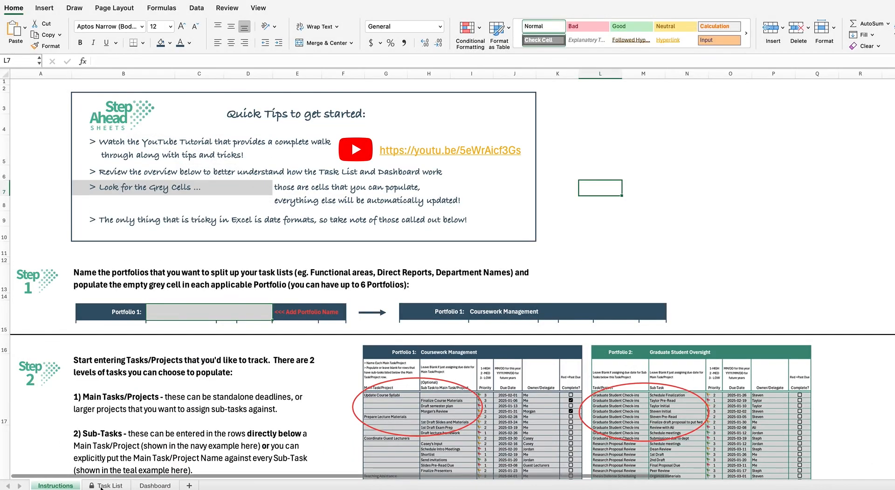
# Step: Go back to the Task List sheet and scan Portfolios 1–6, ending at Portfolio 1
pyautogui.click(101, 486)
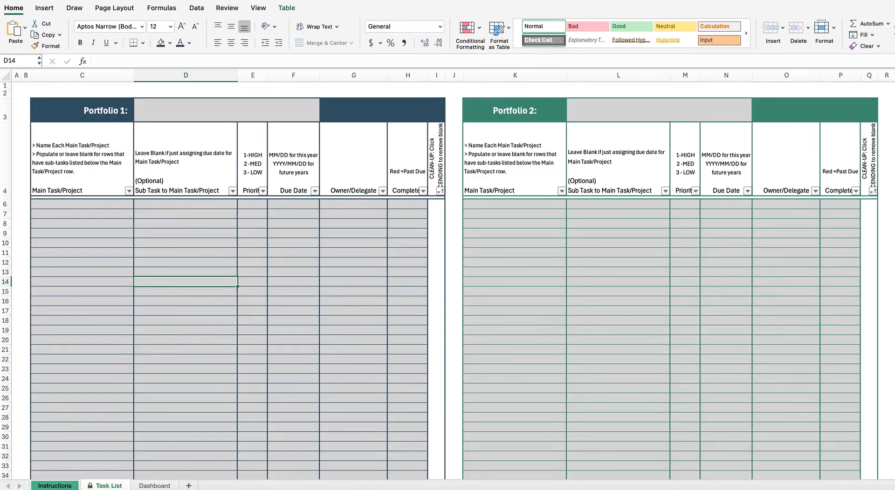
pyautogui.click(453, 203)
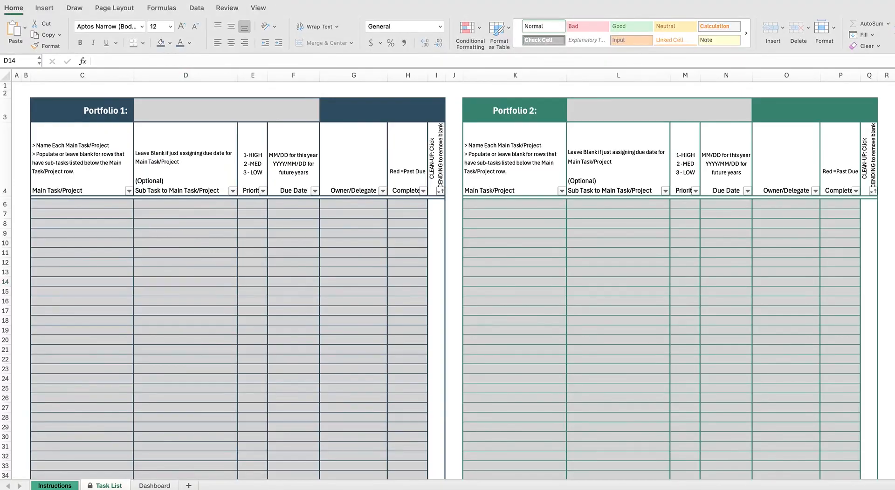
pyautogui.hscroll(10, 504, 184)
pyautogui.hscroll(10, 504, 184)
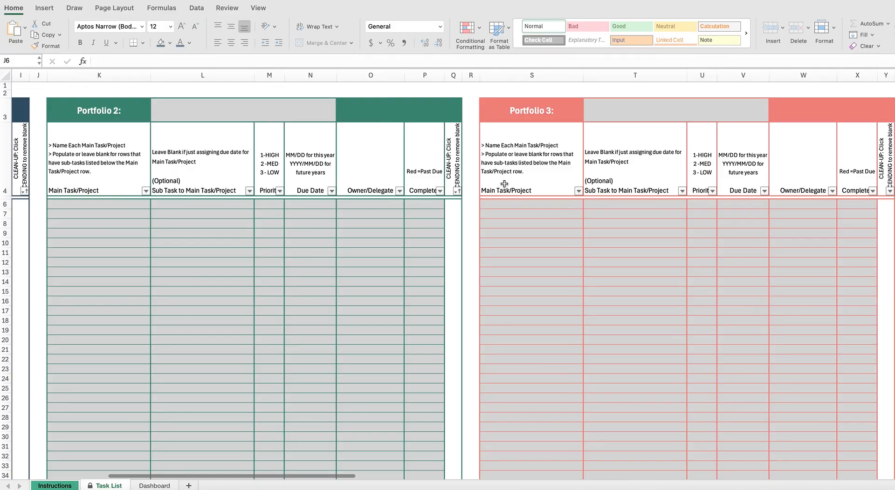
pyautogui.hscroll(10, 504, 184)
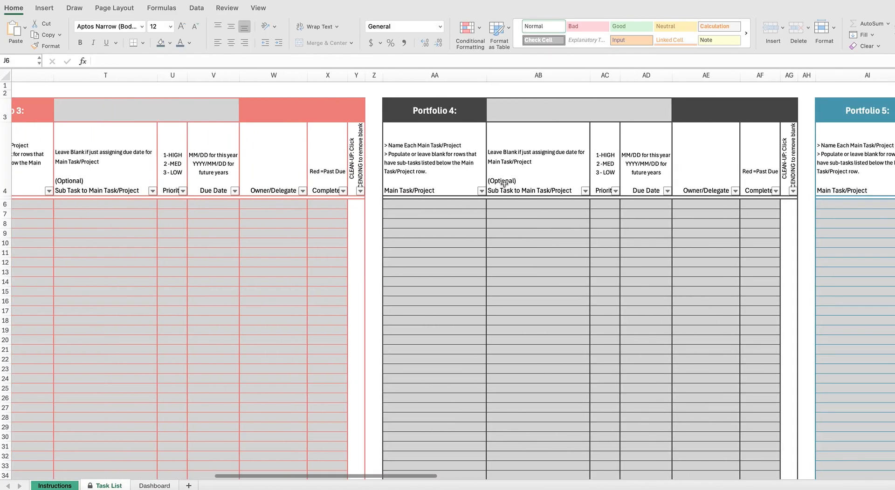
pyautogui.hscroll(-15, 504, 183)
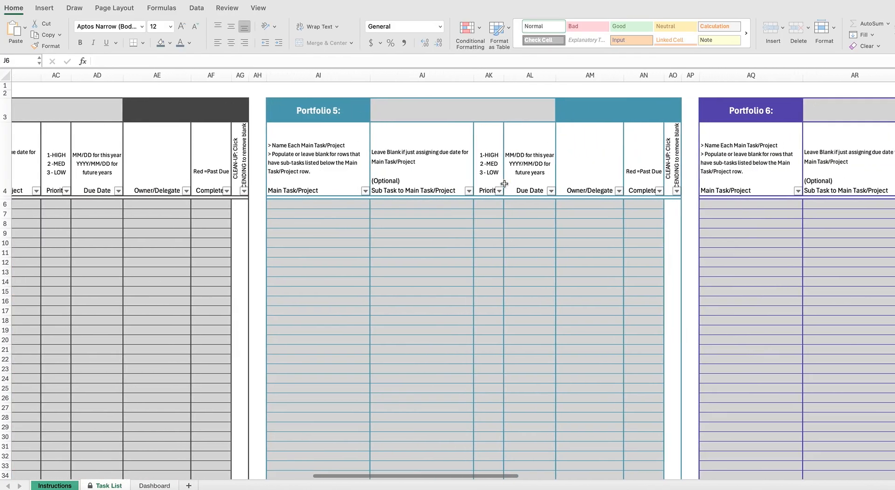
pyautogui.hscroll(-3, 505, 184)
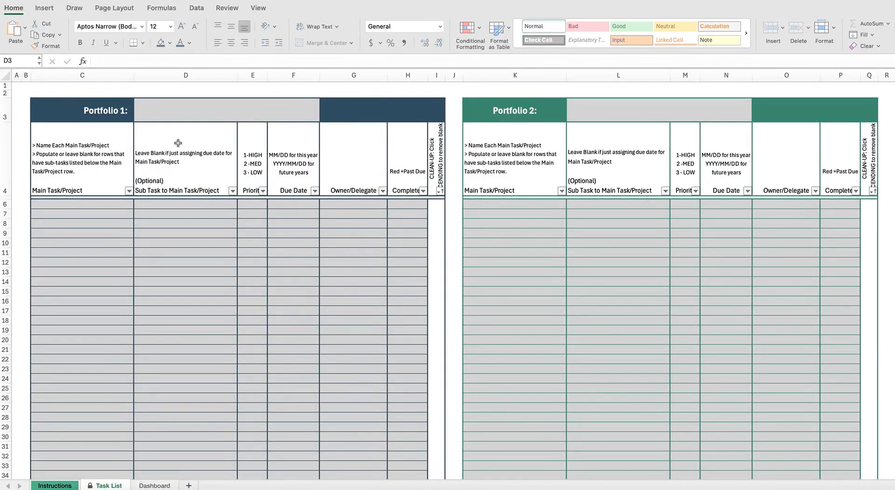
# Step: Paste 'Coursework Management' into the Portfolio 1 name cell D3
pyautogui.click(175, 119)
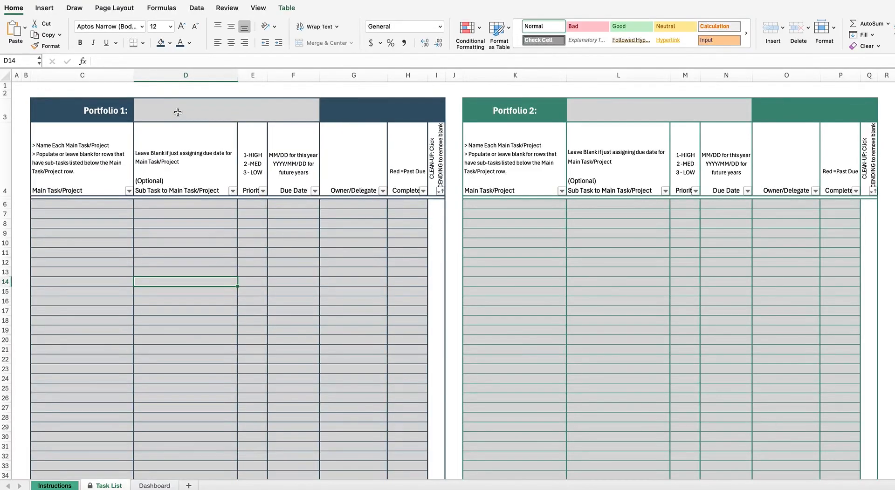
pyautogui.click(177, 112)
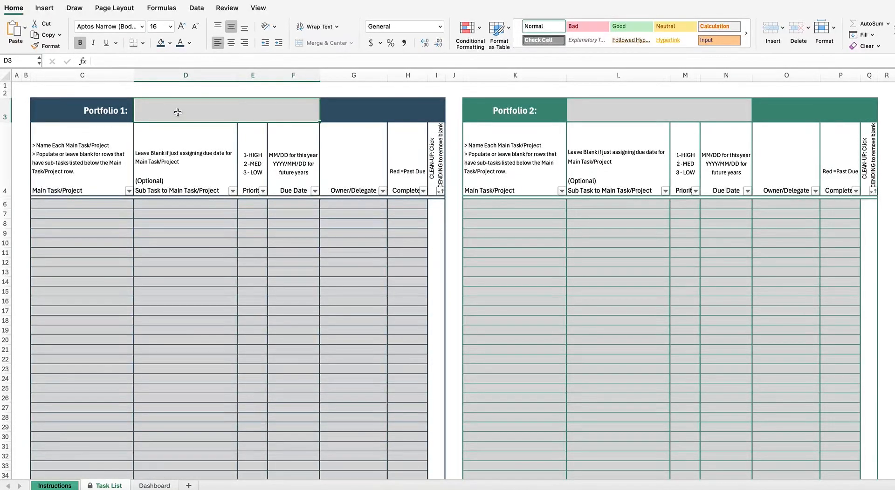
pyautogui.write('Coursework Management')
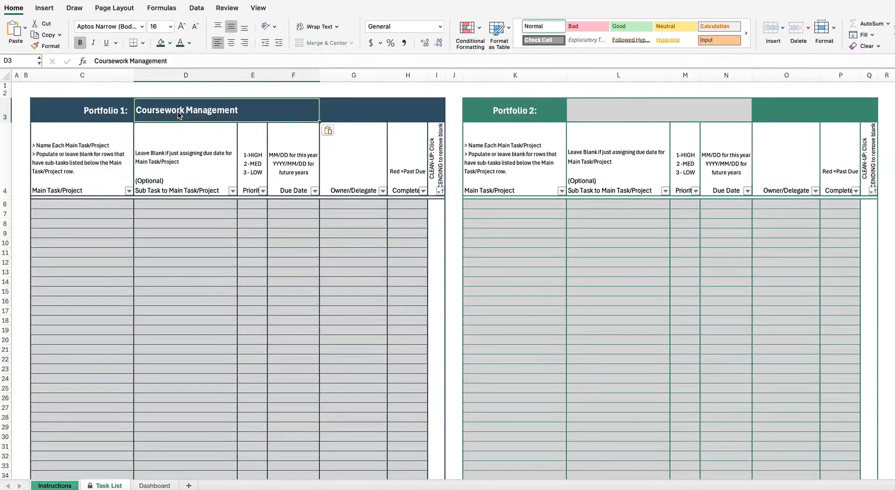
pyautogui.click(123, 214)
pyautogui.press('super+Tab')
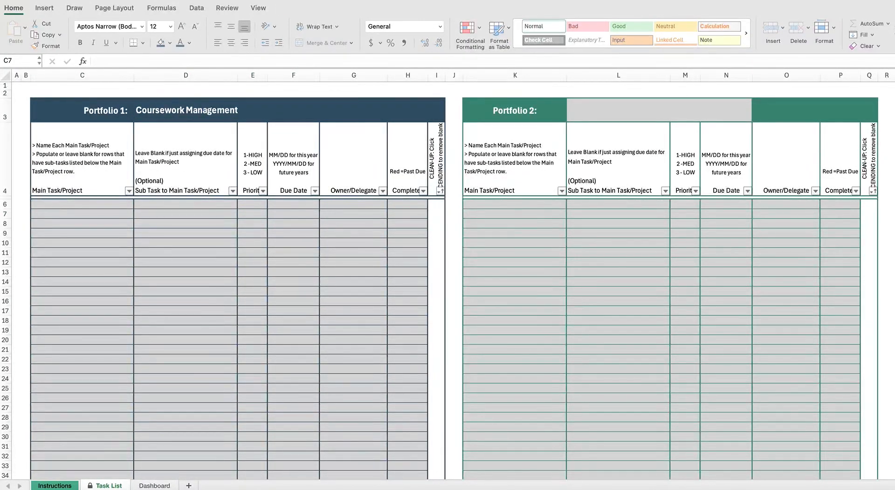
# Step: Paste the copied task block into C6:G26 and check entries like Update Course Syllabi
pyautogui.click(110, 210)
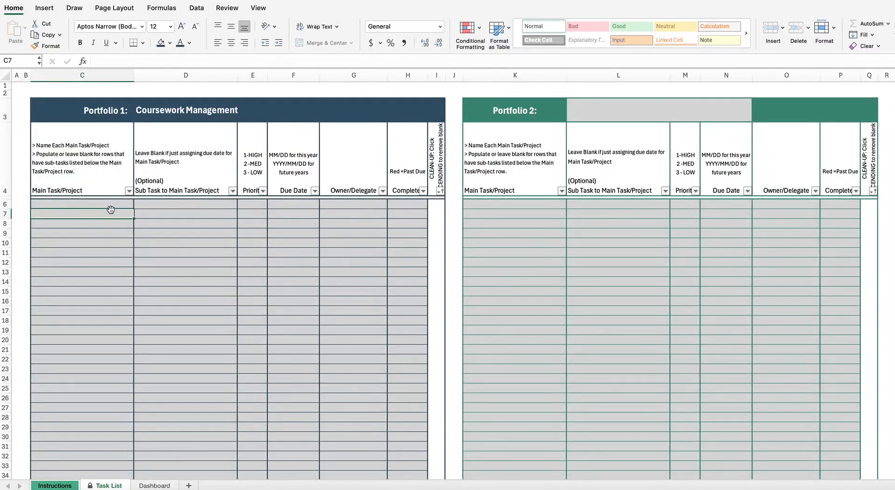
pyautogui.click(107, 205)
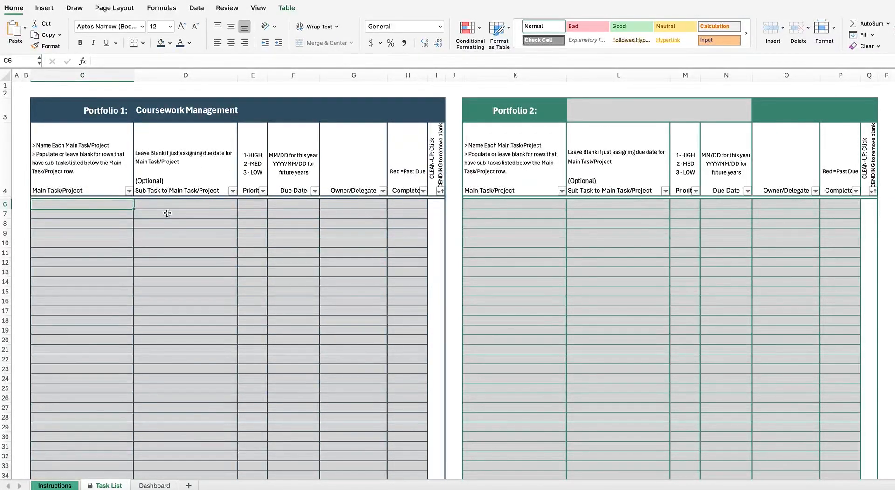
pyautogui.write("Update Course Syllabi\t\t3\t2025-02-01\tMe \tDraft semester plan\t1\t2025-01-13\tMe Prepare Lecture Materials\t\t2\t2025-02-28\tMe \t1st Draft Slides and Materials\t2\t2025-03-24\tMe \t1st Draft Exam Prep\t2\t2025-03-19\tMe \tDraft lecture framework\t1\t2025-02-26\tMe \tFinal Materials Due\t1\t2025-03-30\tMe Coordinate Guest Lecturers\t\t2\t2025-03-30\tCasey \tCasey's Input\t2\t2025-02-16\tCasey \tSchedule Intro Meetings\t1\t2025-02-20\tJordan \tShortlist\t1\t2025-02-19\tMe \tSend invitations\t3\t2025-01-20\tJordan \tSlides Pre-Read Due\t1\t2025-03-08\tGuest Lecturers \tFinalize Presenters\t2\t2025-01-23\tMe Teaching Assistance\t\t2\t2025-04-01\tMe \tSupport Plan for Review\t2\t2025-03-20\tAlex \tFinalize semester TA's\t2\t2024-12-28\tTaylor \tEmail to TA's\t1\t2025-01-16\tJordan \tMeeting Prep for Overview\t3\t2025-02-14\tMe \tMaterials to Share\t3\t2025-01-20\tJordan Annual Department Report\tSubmit Draft\t1\t2025-01-31\tMe")
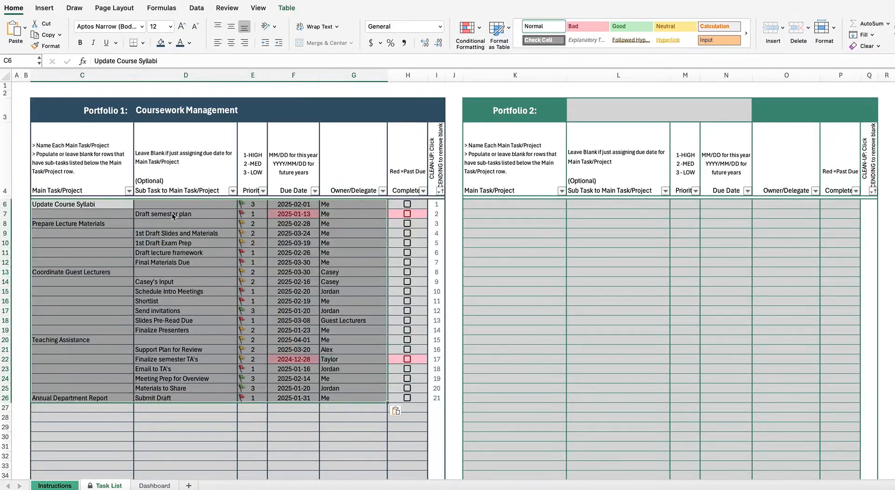
pyautogui.click(197, 243)
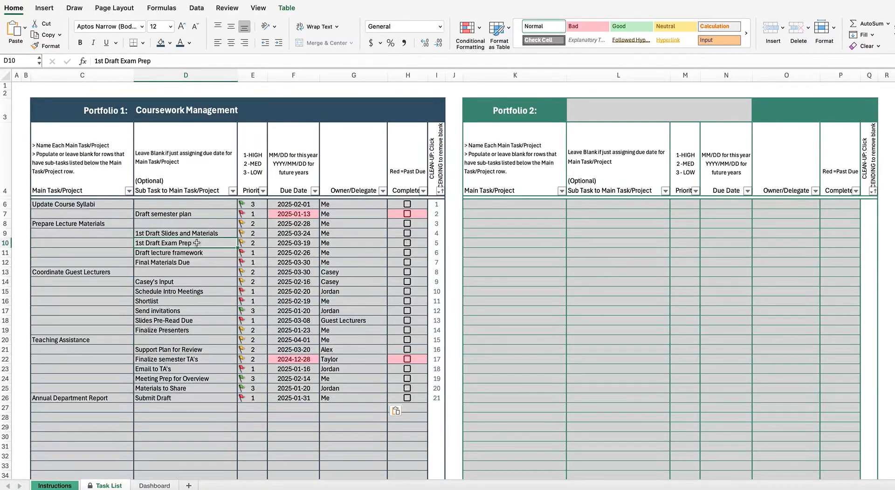
pyautogui.click(77, 205)
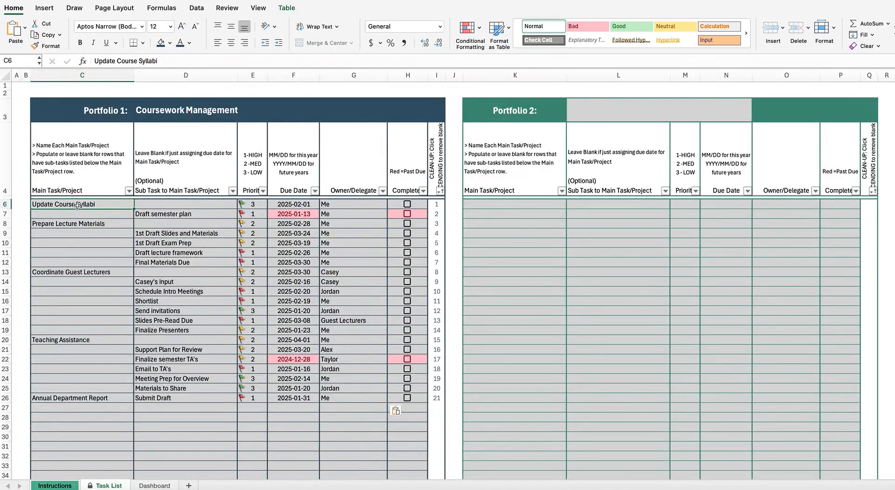
pyautogui.click(145, 214)
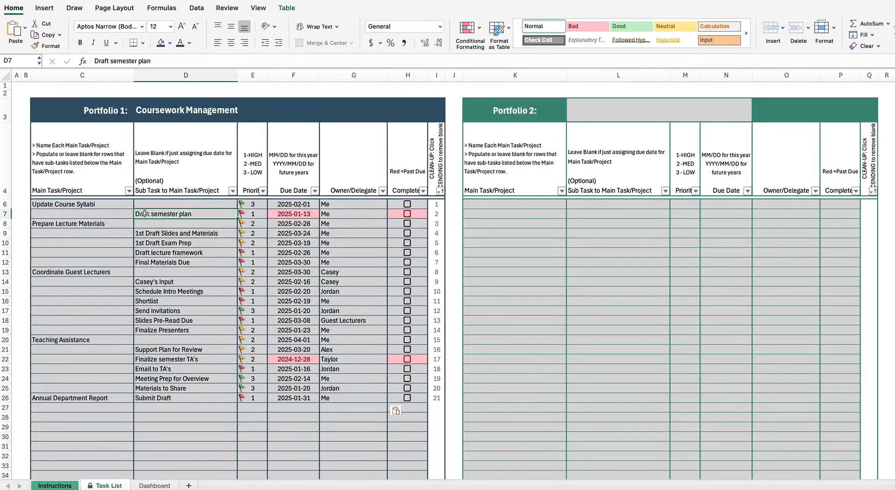
# Step: Highlight the Prepare Lecture Materials sub-tasks with their priorities and due dates
pyautogui.click(120, 223)
pyautogui.moveTo(176, 235); pyautogui.dragTo(174, 262)
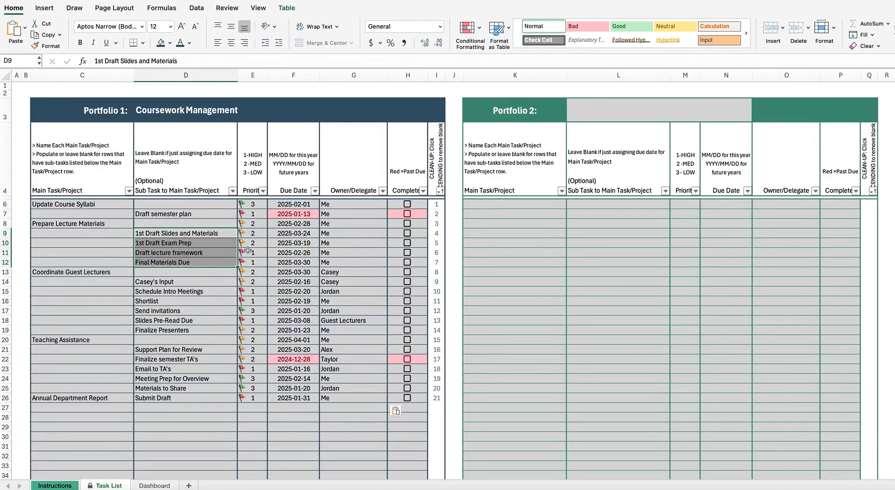
pyautogui.moveTo(257, 233); pyautogui.dragTo(260, 261)
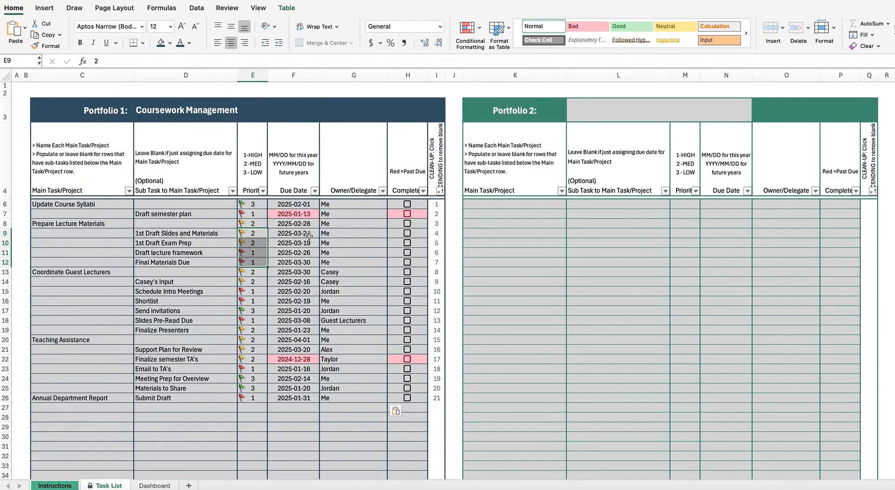
pyautogui.moveTo(308, 234); pyautogui.dragTo(346, 262)
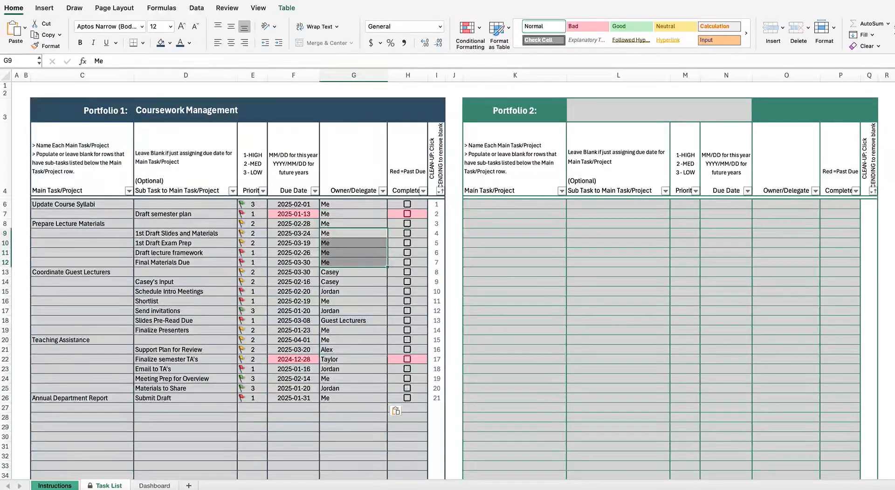
pyautogui.press('super+grave')
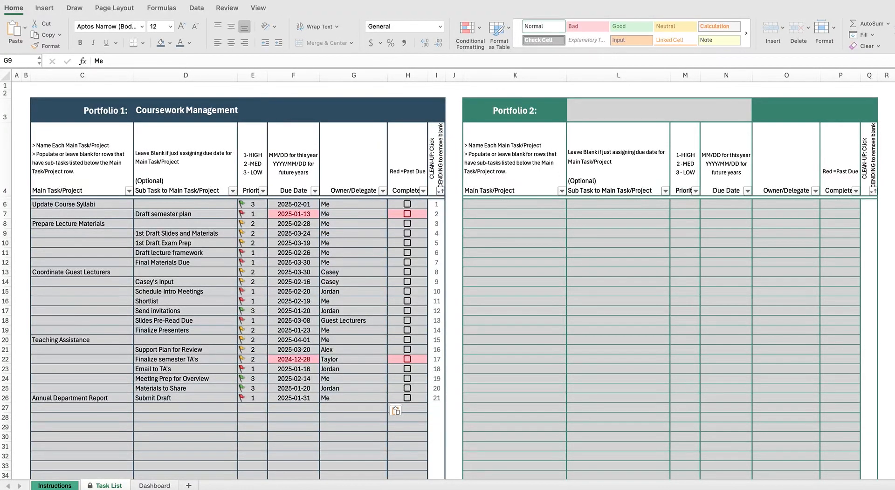
pyautogui.press('super+grave')
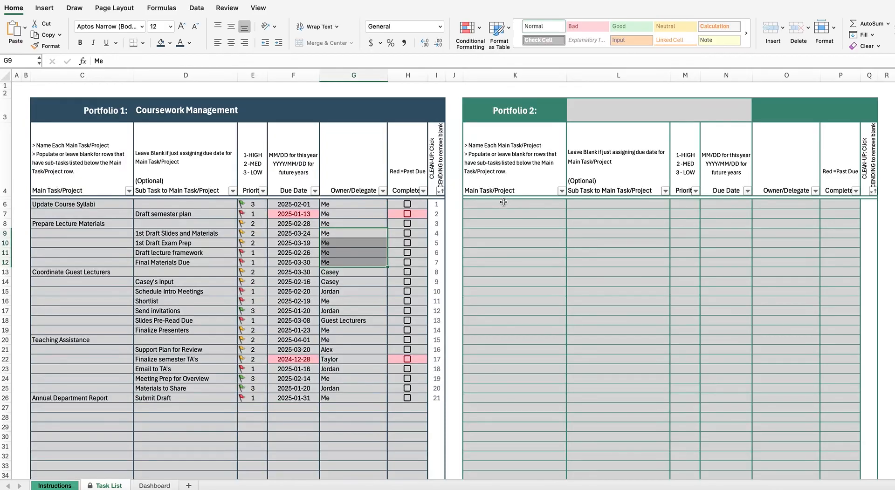
# Step: Paste the 24-row sample task list into K6 and pick out the Graduate Student Check-ins entries
pyautogui.click(503, 201)
pyautogui.press('super+v')
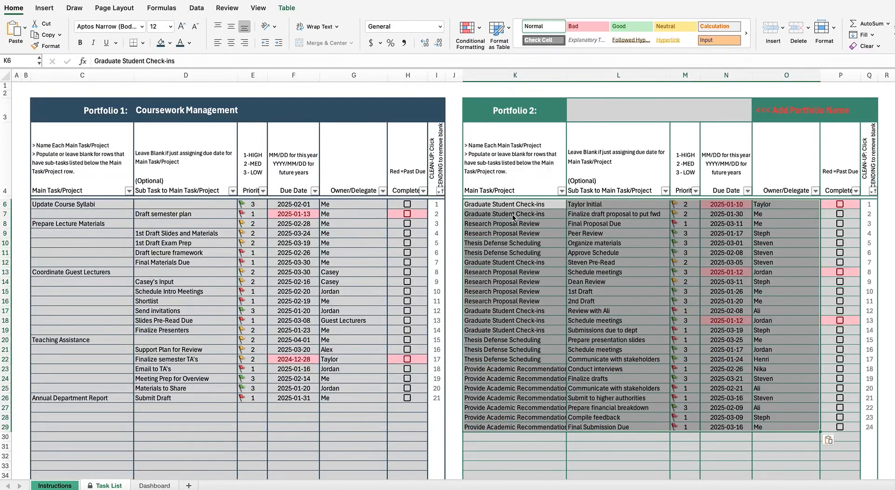
pyautogui.click(502, 206)
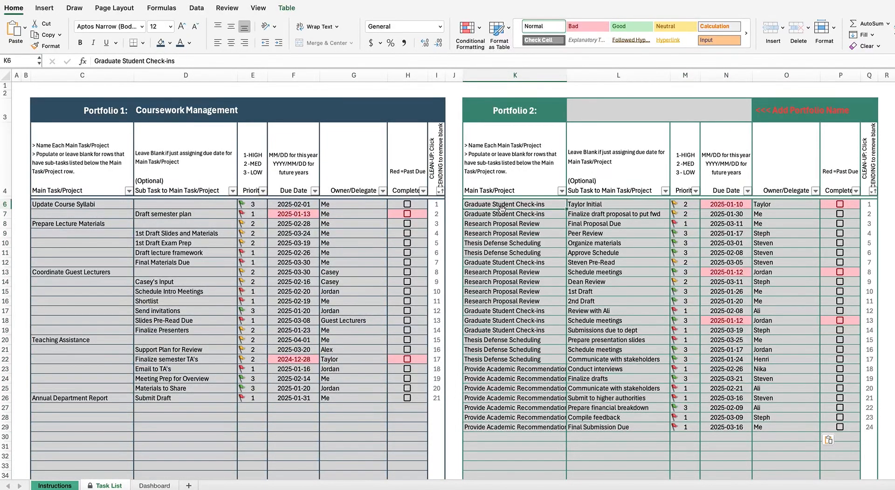
pyautogui.keyDown('shift'); pyautogui.click(500, 214); pyautogui.keyUp('shift')
pyautogui.keyDown('super'); pyautogui.click(489, 265); pyautogui.keyUp('super')
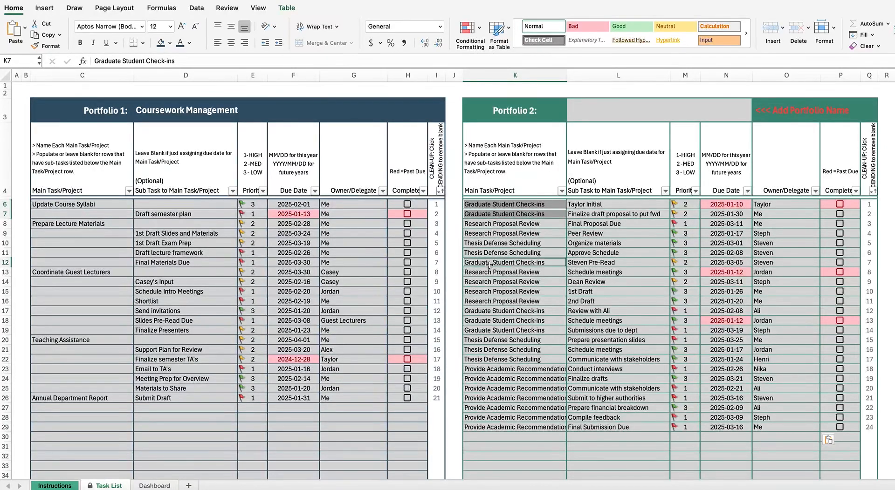
pyautogui.keyDown('super'); pyautogui.click(492, 313); pyautogui.keyUp('super')
pyautogui.keyDown('super'); pyautogui.click(492, 321); pyautogui.keyUp('super')
pyautogui.keyDown('super'); pyautogui.click(488, 330); pyautogui.keyUp('super')
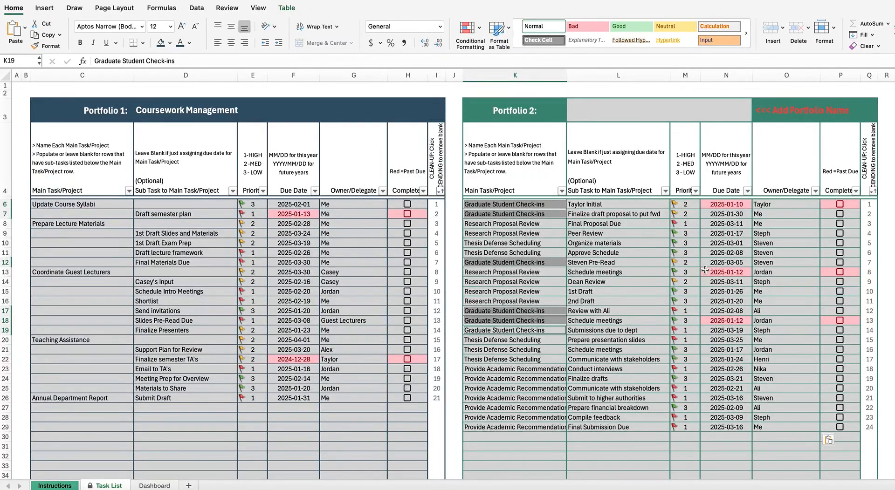
pyautogui.click(785, 108)
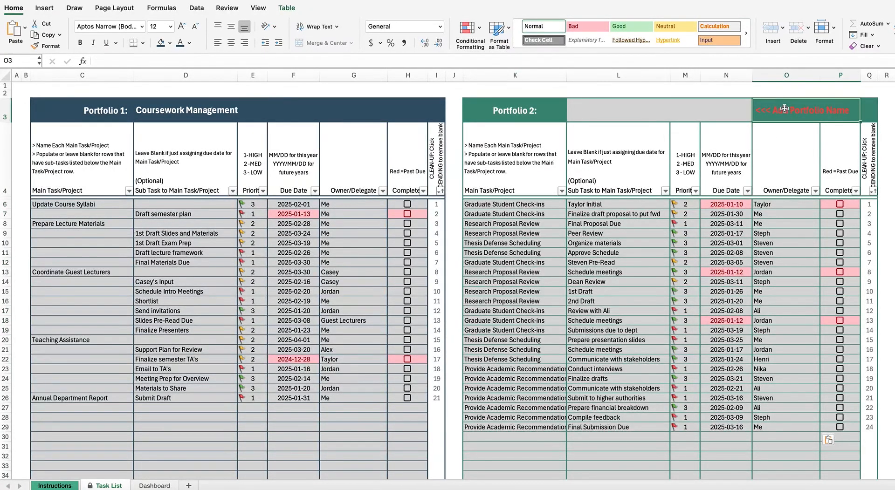
# Step: Title Portfolio 2 'Graduate Student Oversight' in cell L3
pyautogui.click(709, 111)
pyautogui.write('Graduate S')
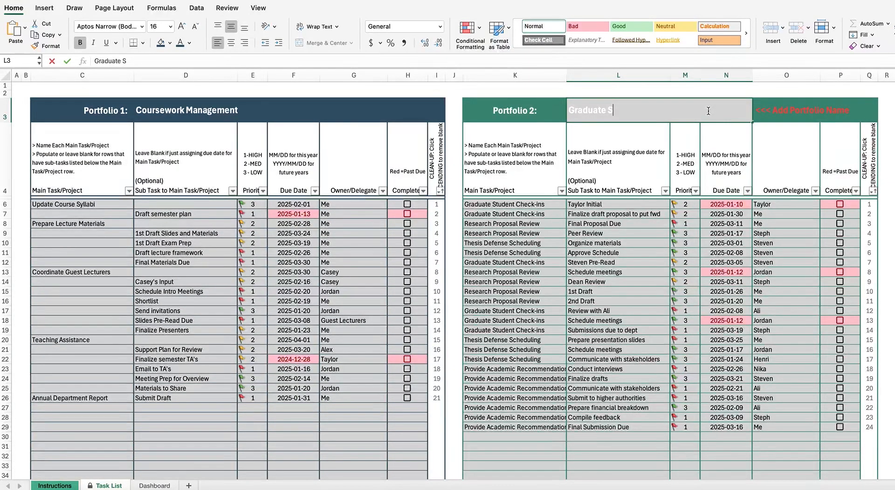
pyautogui.write('tudent Oversight')
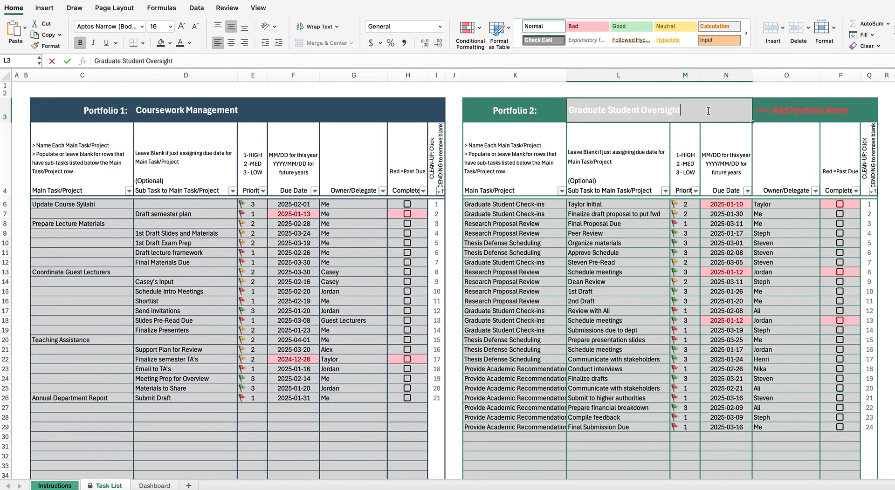
pyautogui.press('Return')
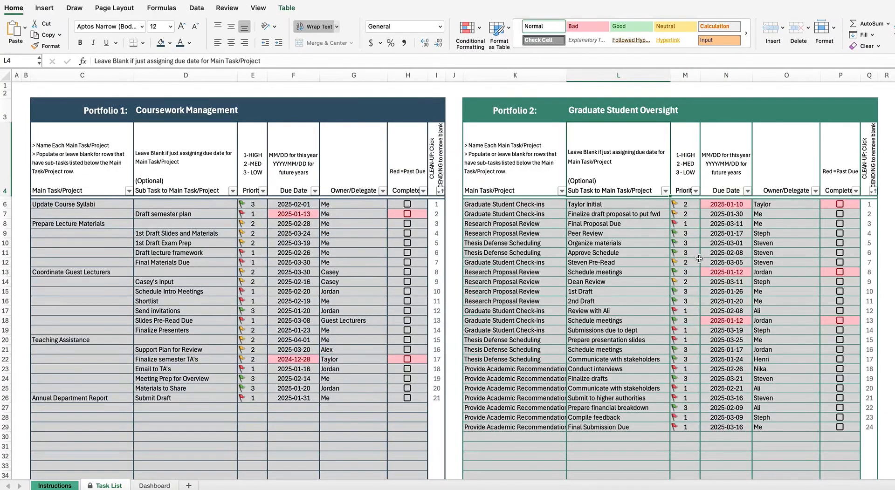
pyautogui.hscroll(1, 687, 258)
pyautogui.hscroll(-1, 687, 258)
pyautogui.hscroll(1, 688, 258)
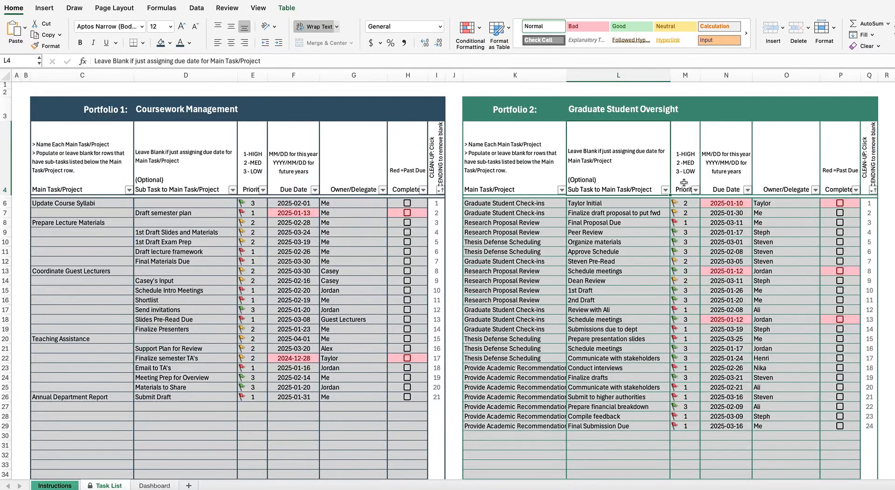
pyautogui.click(724, 151)
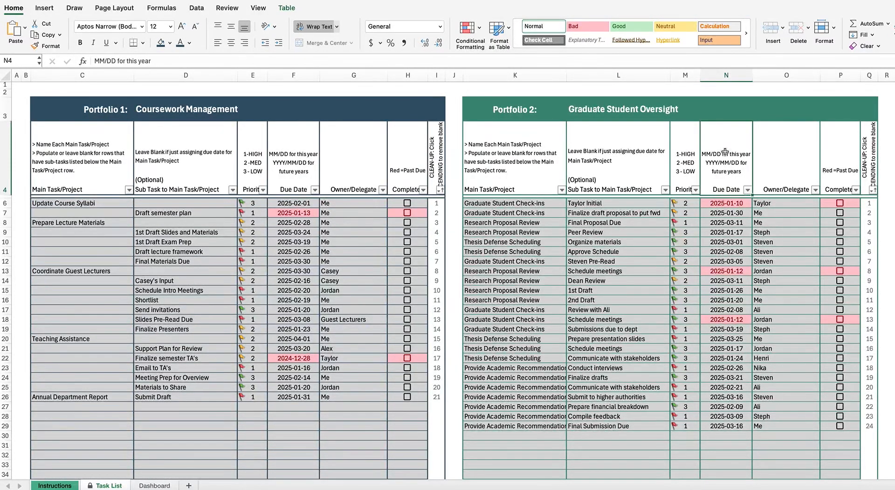
pyautogui.click(726, 436)
pyautogui.write('06/01')
pyautogui.press('Return')
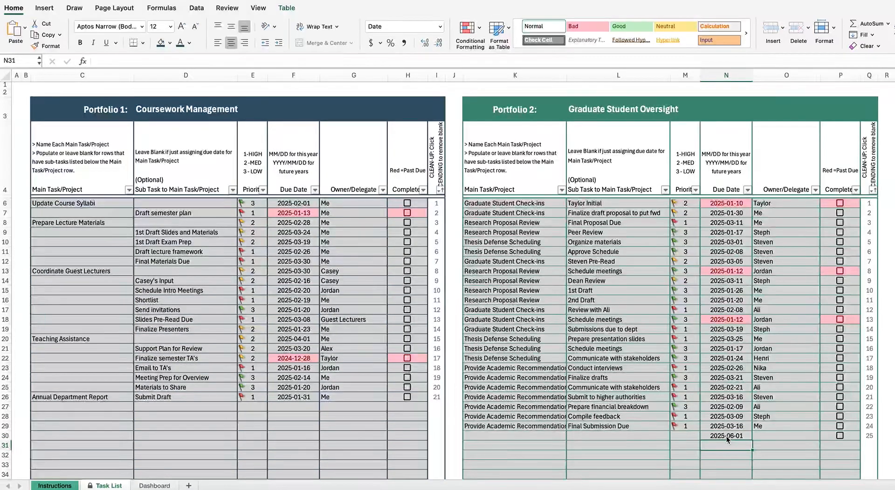
pyautogui.write('2026/06/01')
pyautogui.press('Return')
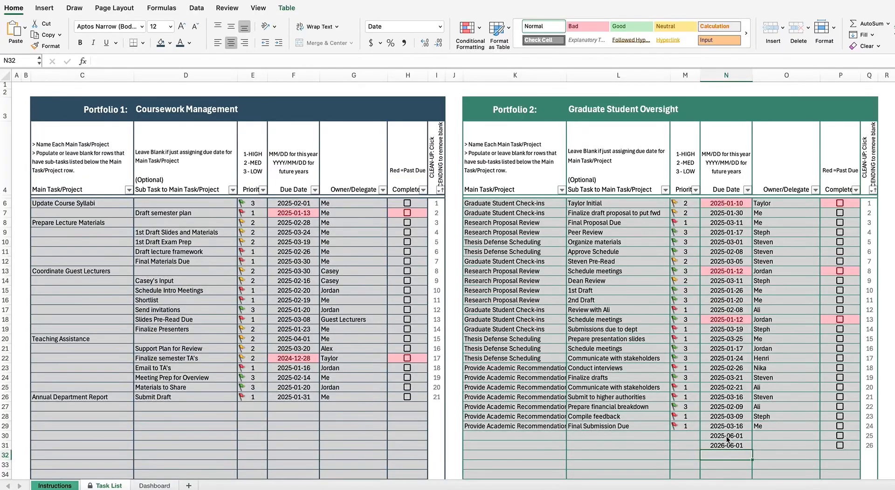
pyautogui.moveTo(741, 440); pyautogui.dragTo(738, 455)
pyautogui.press('Delete')
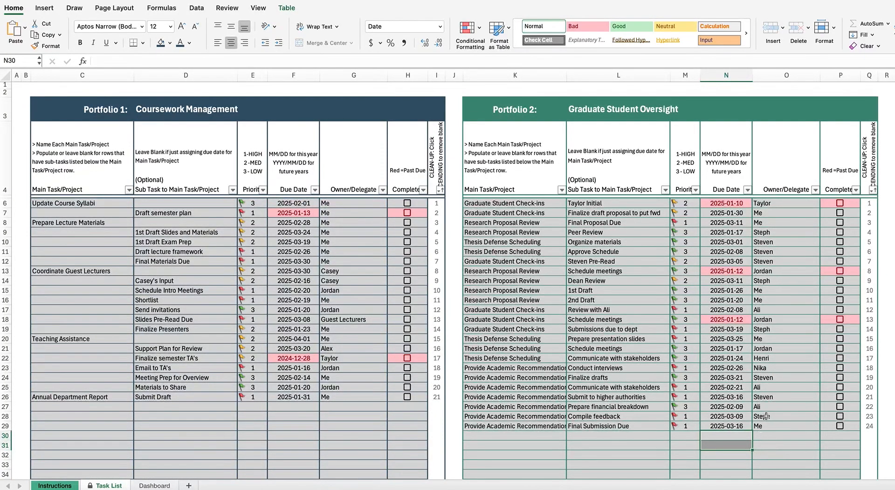
# Step: Tick Complete for row 13's Schedule meetings task and clear the row 18 task in K18:O18
pyautogui.click(839, 272)
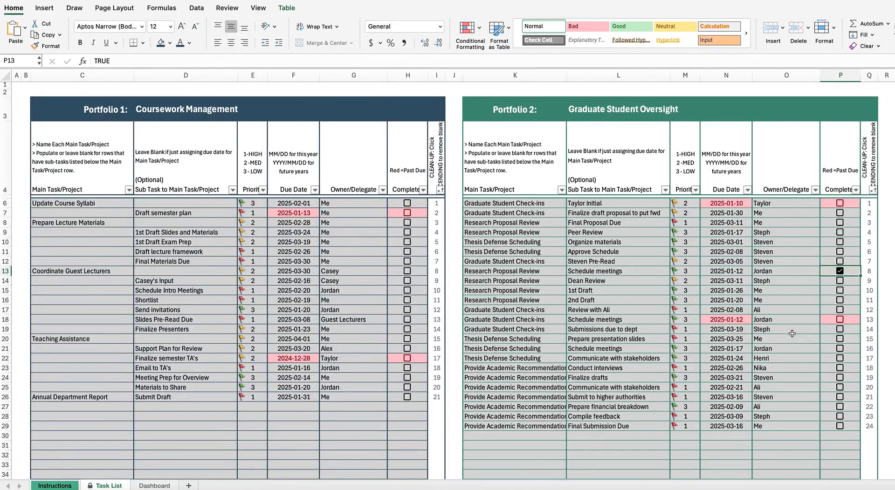
pyautogui.moveTo(497, 320); pyautogui.dragTo(754, 319)
pyautogui.press('Delete')
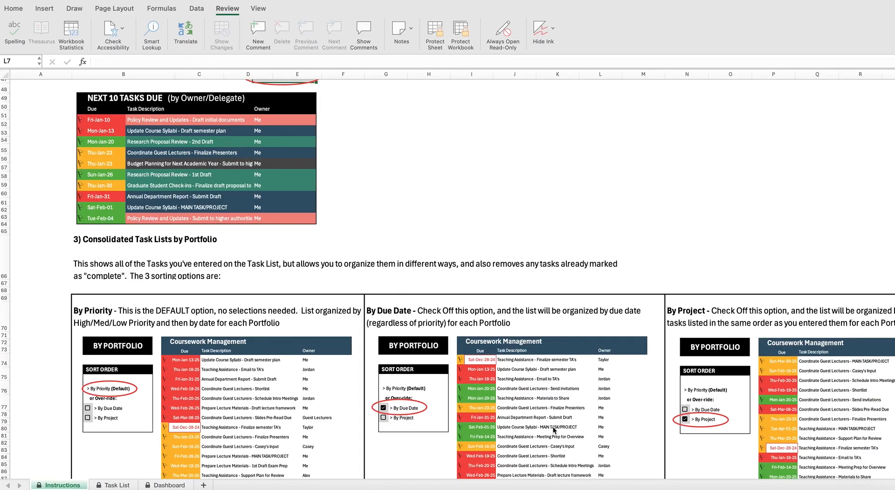
# Step: On the Dashboard, select the legend, portfolio names and the three weekly priorities panels
pyautogui.click(117, 485)
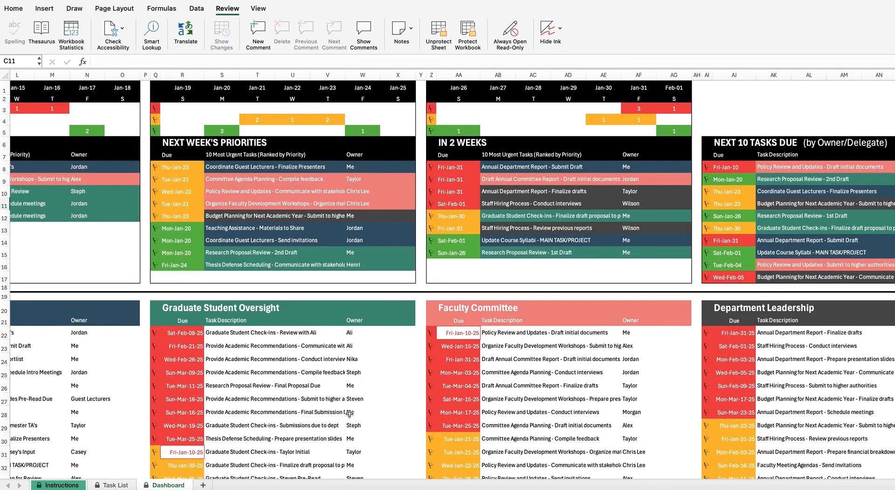
pyautogui.hscroll(-5, 349, 414)
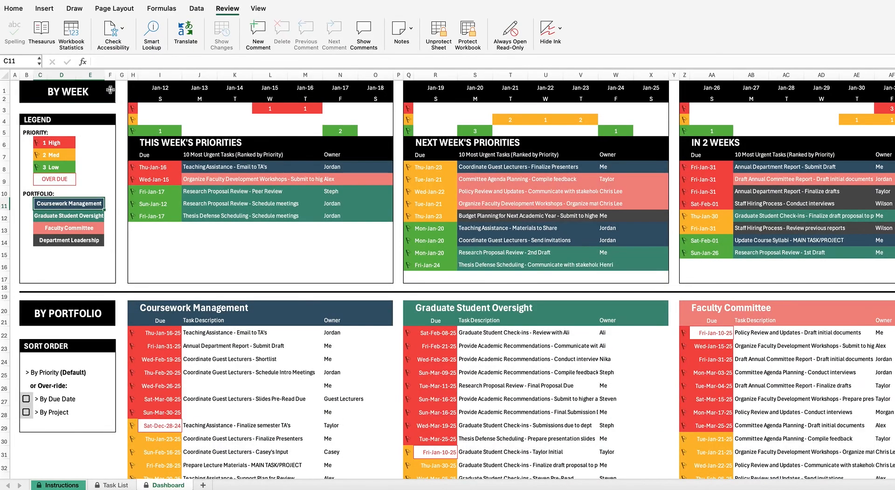
pyautogui.moveTo(99, 147)
pyautogui.mouseDown()
pyautogui.moveTo(77, 205)
pyautogui.moveTo(95, 255)
pyautogui.mouseUp()
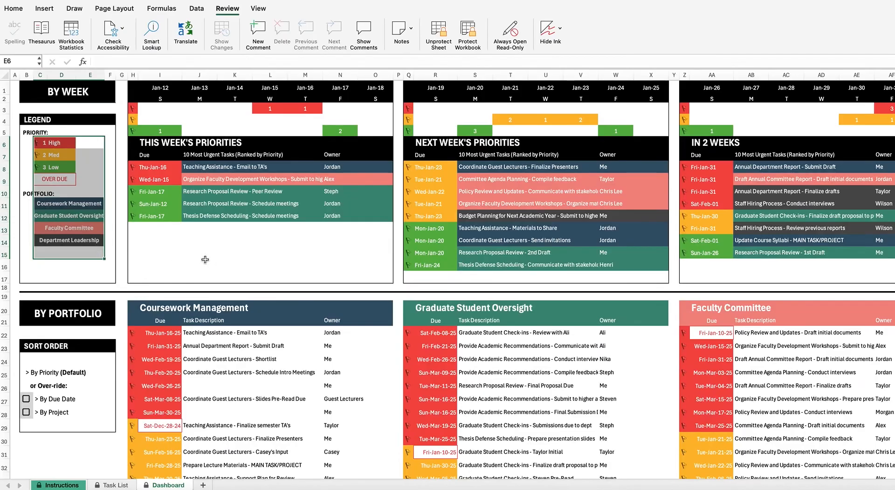
pyautogui.moveTo(68, 205); pyautogui.dragTo(60, 243)
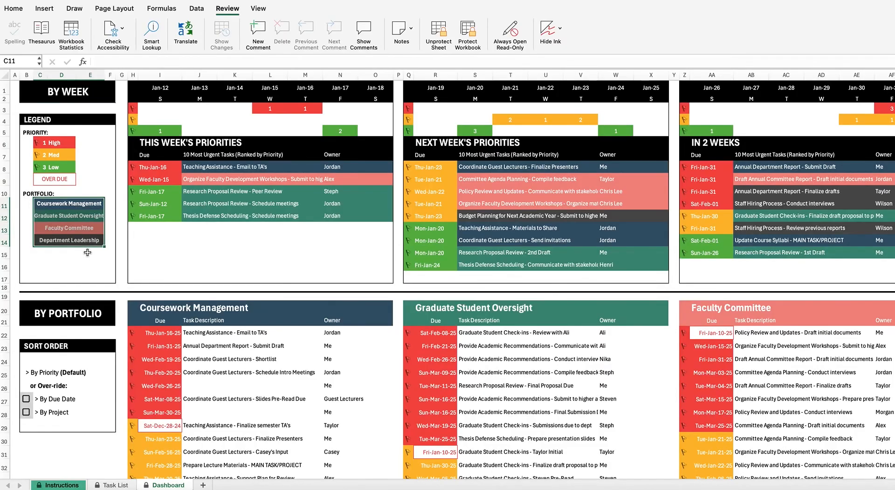
pyautogui.hscroll(3, 181, 138)
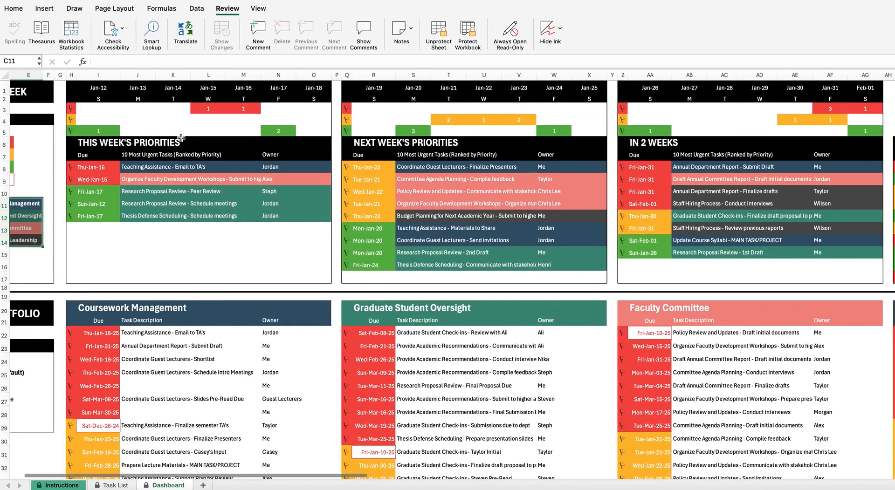
pyautogui.moveTo(94, 89); pyautogui.dragTo(822, 260)
pyautogui.moveTo(864, 257); pyautogui.dragTo(864, 257)
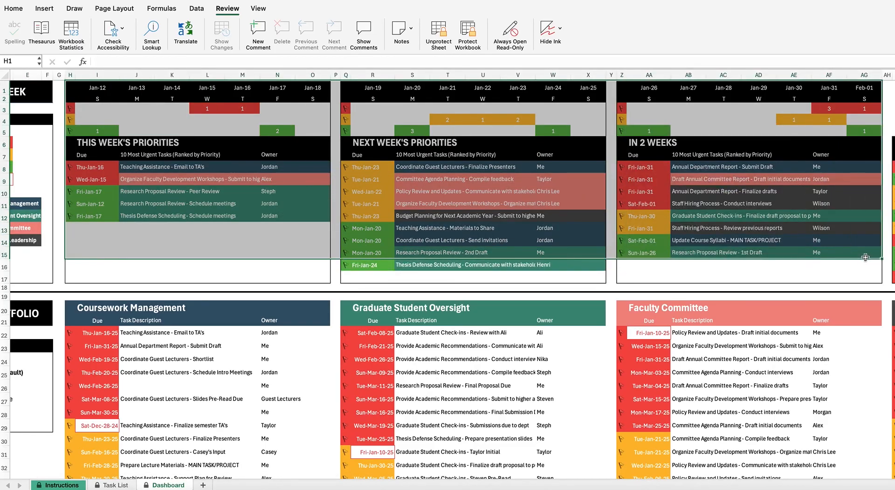
pyautogui.click(169, 275)
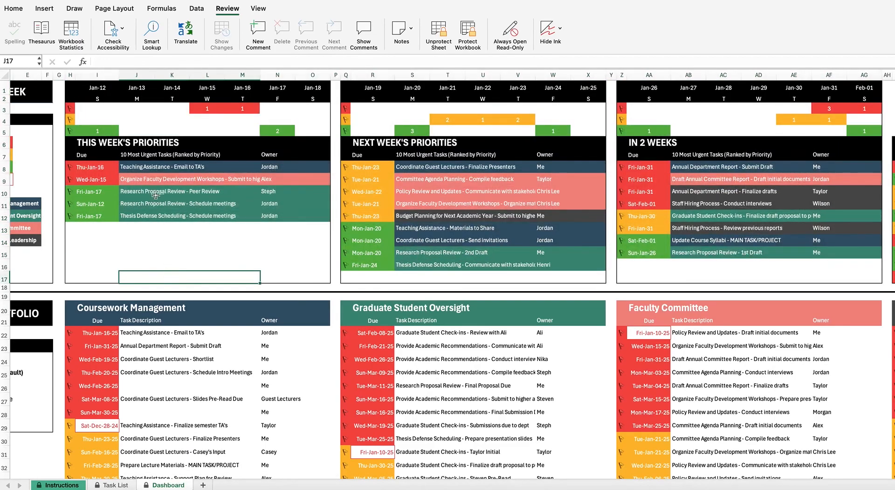
# Step: Scroll right to the Next 10 Tasks Due panel for owner Me
pyautogui.hscroll(1, 156, 192)
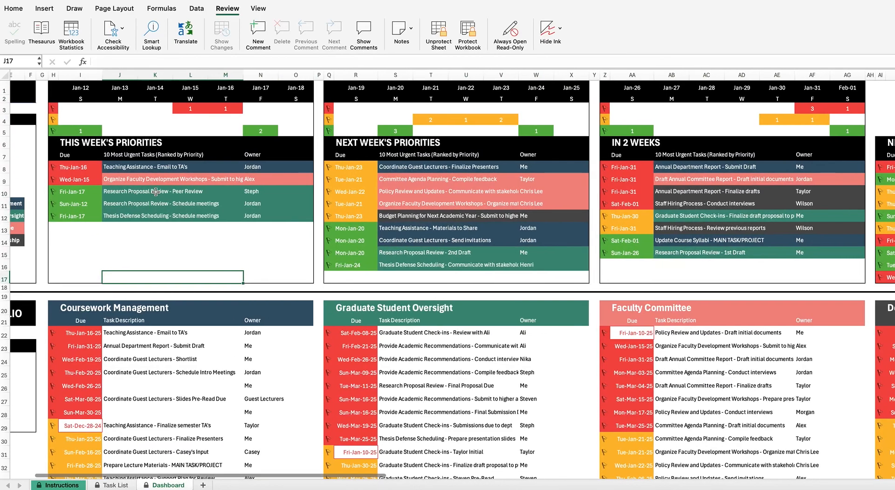
pyautogui.hscroll(1, 128, 169)
pyautogui.click(127, 169)
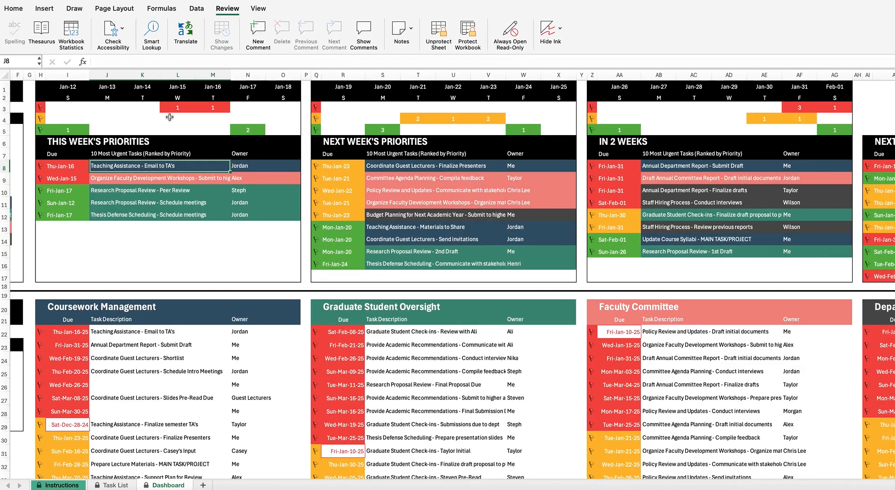
pyautogui.hscroll(10, 349, 171)
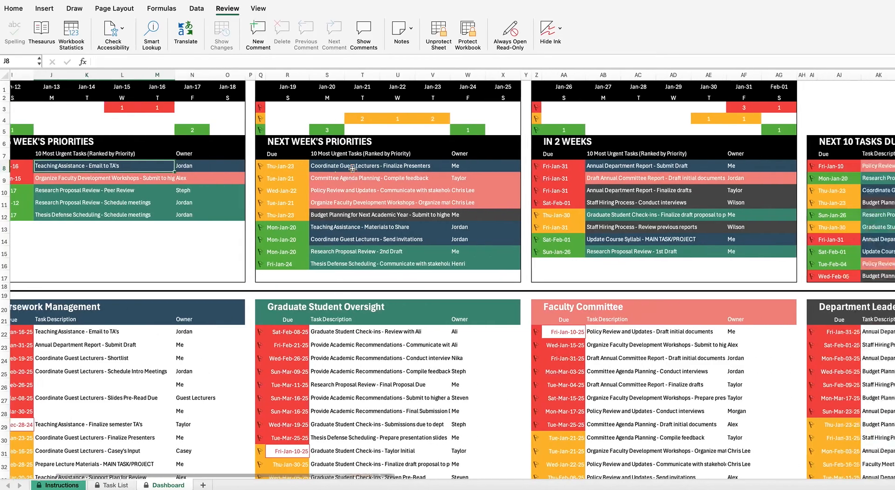
pyautogui.hscroll(11, 349, 171)
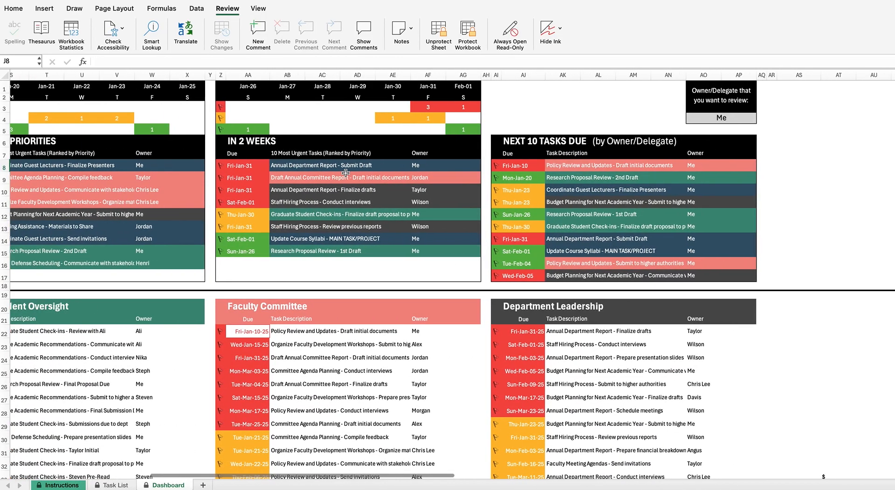
pyautogui.click(533, 116)
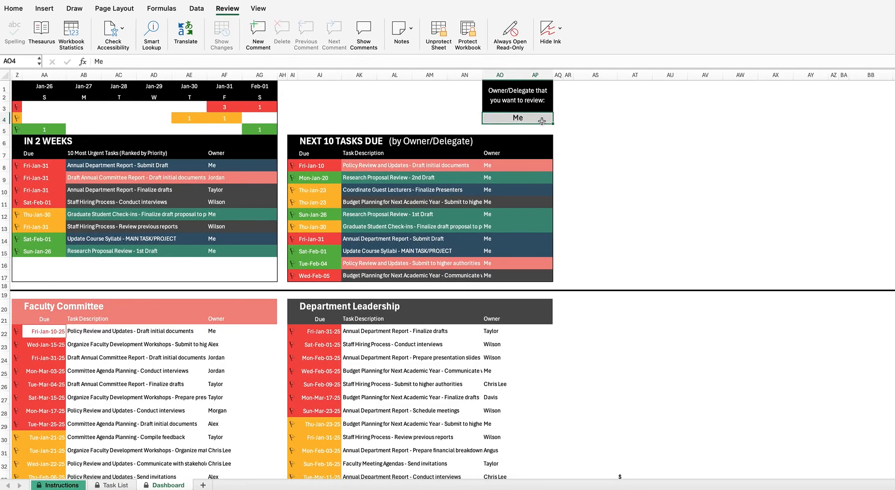
pyautogui.write('Jordan')
pyautogui.press('Return')
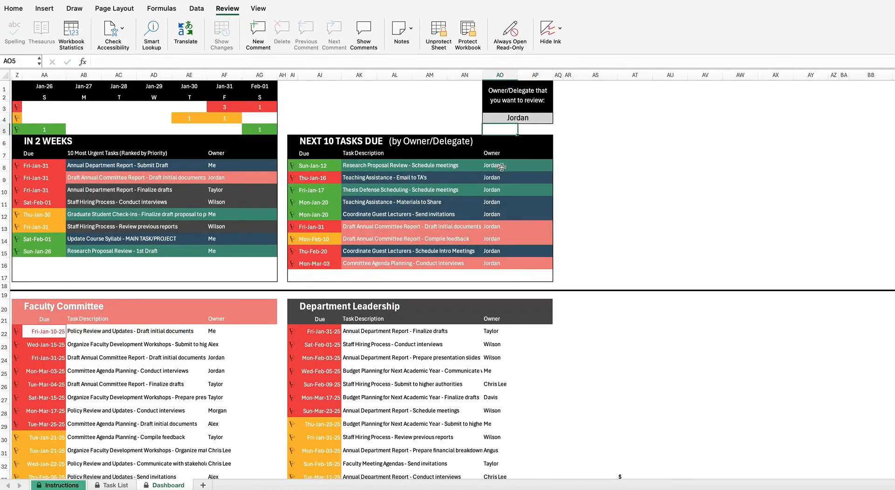
pyautogui.hscroll(-5, 507, 249)
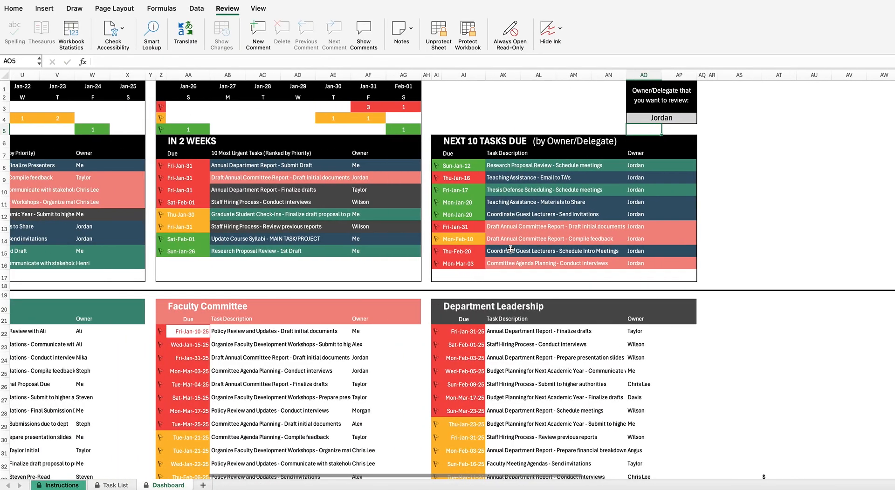
pyautogui.hscroll(-10, 511, 250)
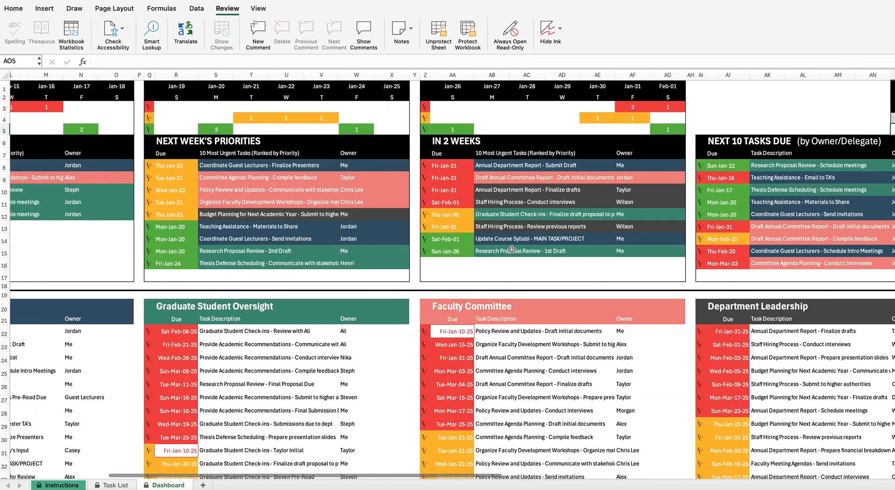
pyautogui.scroll(-2, 511, 250)
pyautogui.scroll(-4, 512, 250)
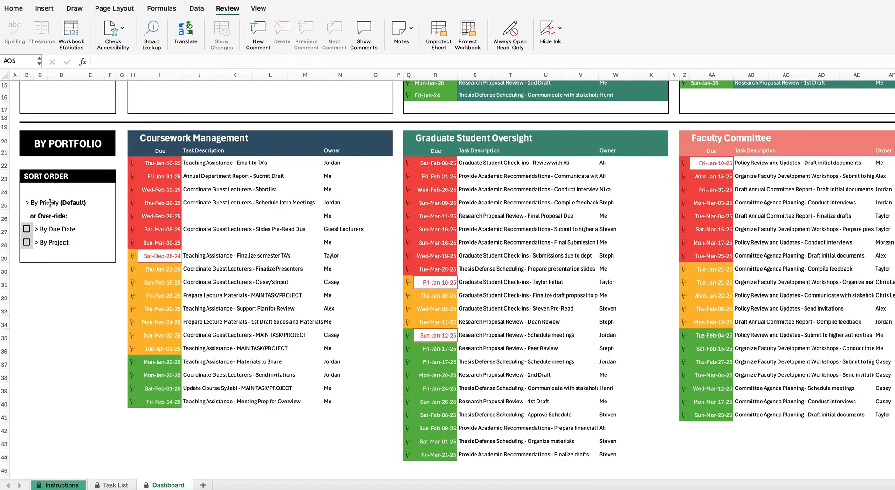
# Step: Set the Dashboard Sort Order to By Project and highlight the Teaching Assistance and Guest Lecturers groups
pyautogui.click(26, 230)
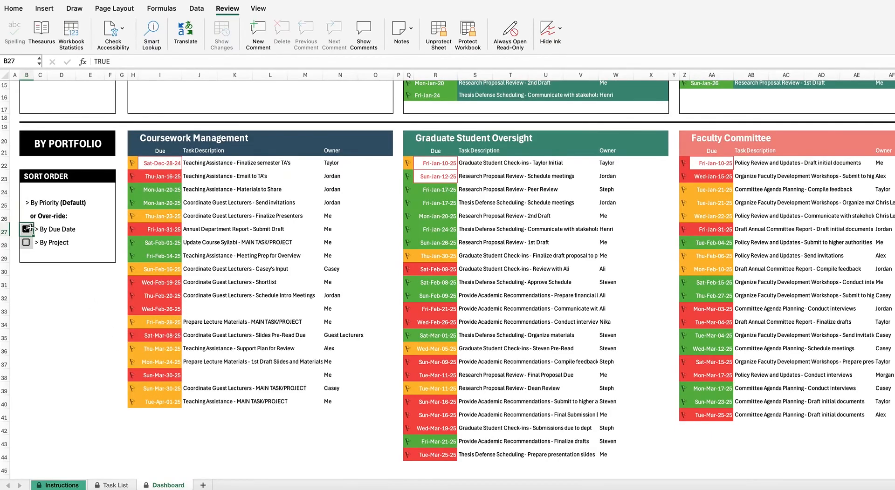
pyautogui.click(26, 243)
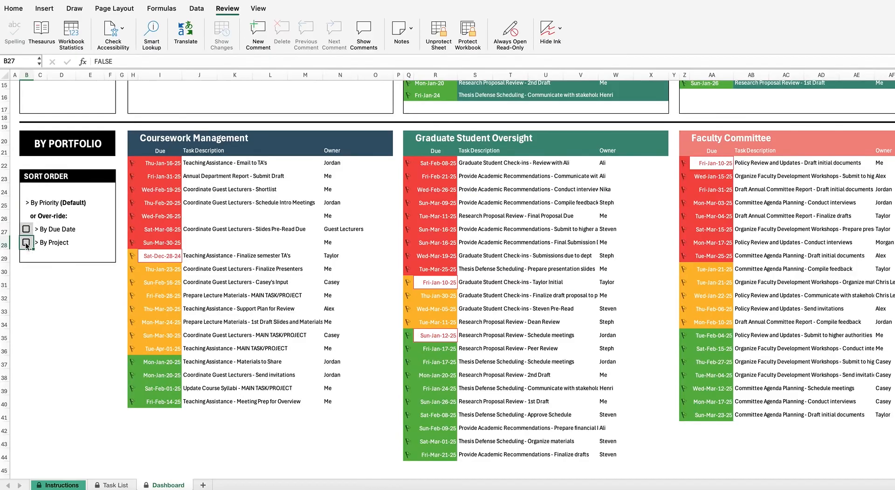
pyautogui.click(26, 243)
pyautogui.moveTo(202, 191); pyautogui.dragTo(195, 256)
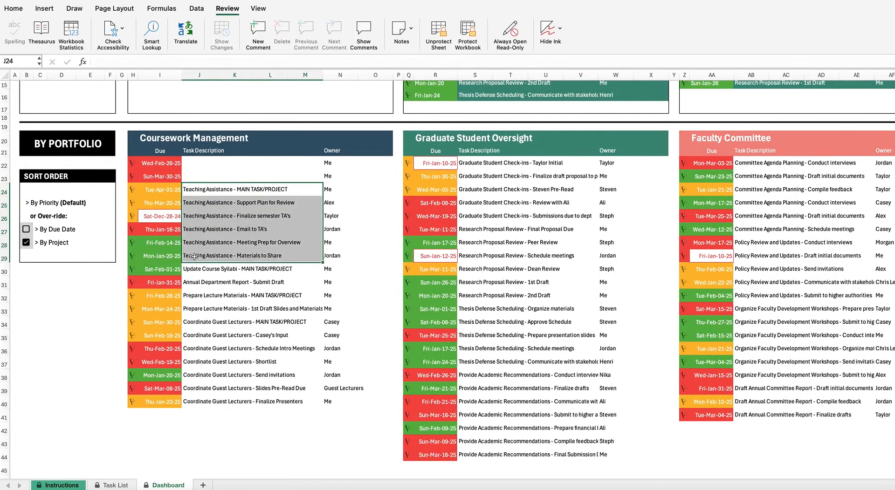
pyautogui.click(205, 323)
pyautogui.moveTo(205, 323); pyautogui.dragTo(198, 396)
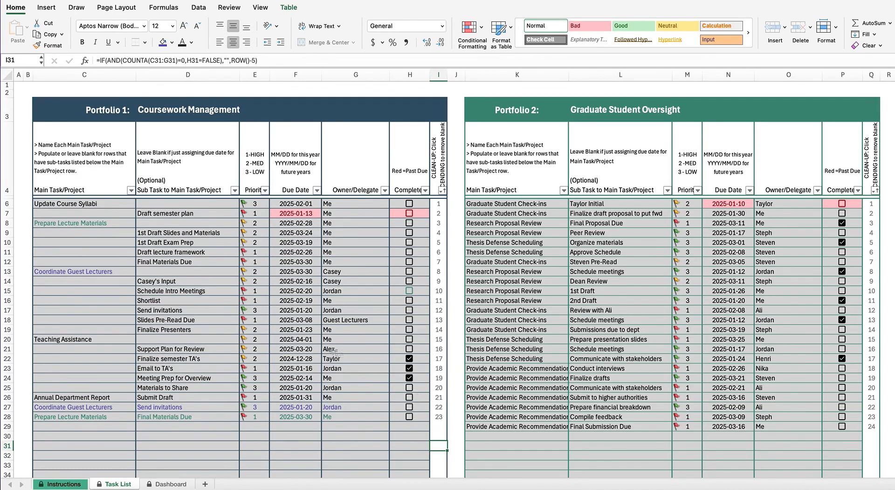
# Step: Delete the Update Course Syllabi and Draft semester plan rows in C6:G7
pyautogui.scroll(-1, 284, 368)
pyautogui.scroll(1, 284, 368)
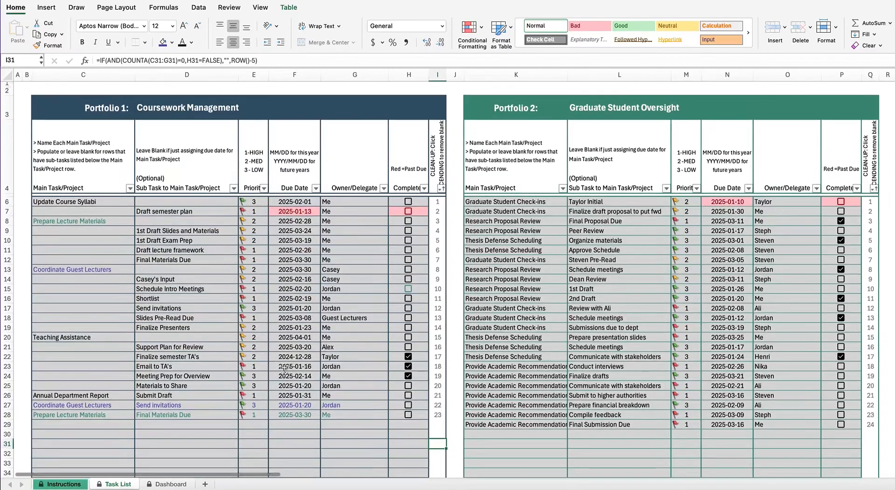
pyautogui.scroll(-1, 286, 369)
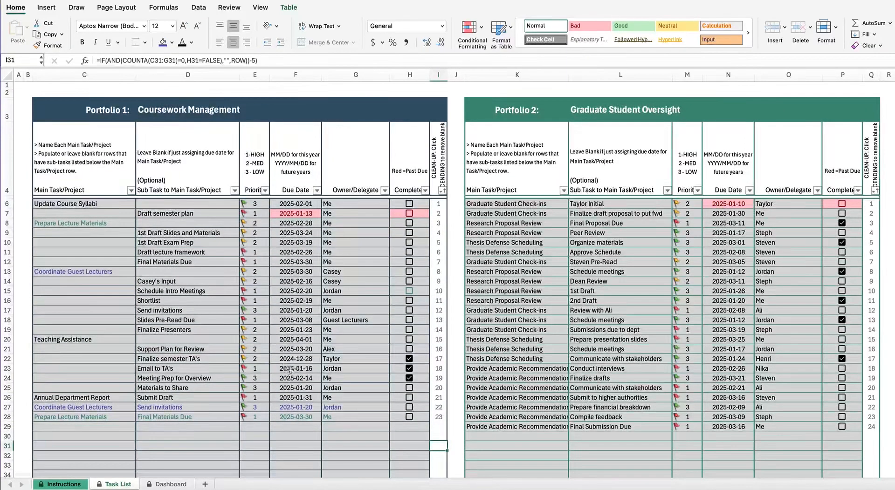
pyautogui.hscroll(1, 118, 201)
pyautogui.click(116, 204)
pyautogui.moveTo(115, 204); pyautogui.dragTo(347, 218)
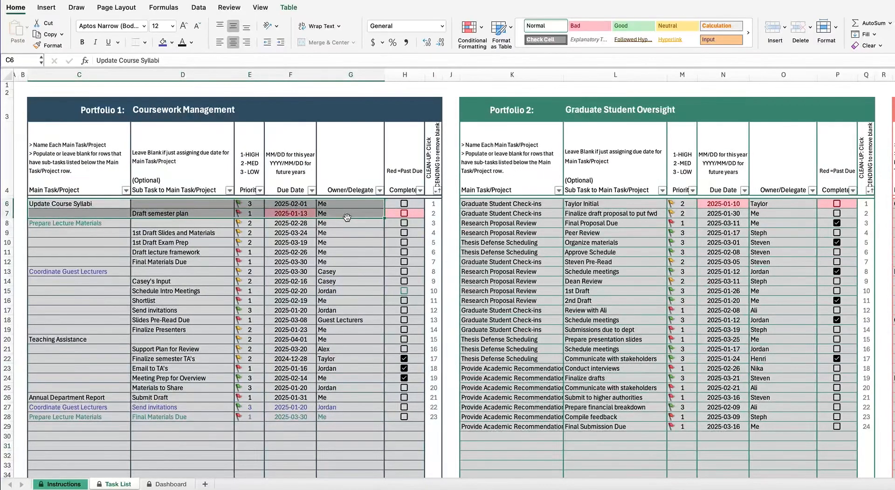
pyautogui.press('Delete')
# Step: Delete the three completed Teaching Assistance tasks in C22:G24
pyautogui.scroll(-1, 349, 226)
pyautogui.scroll(-1, 349, 226)
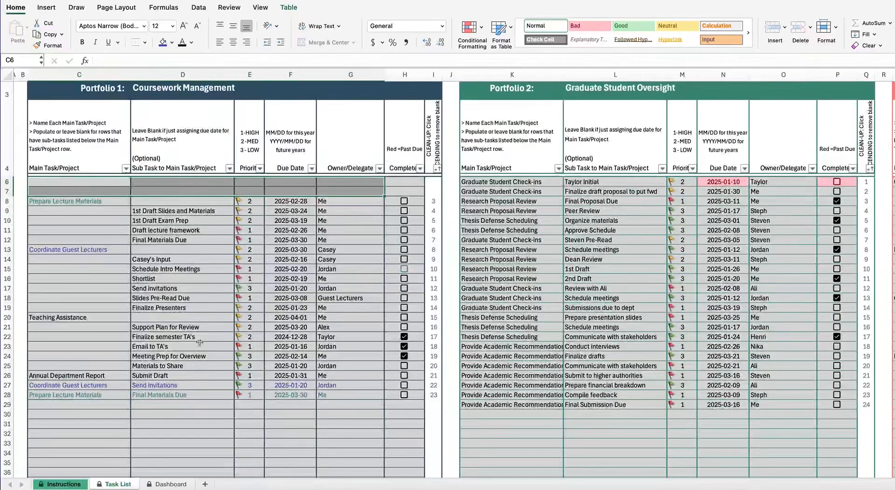
pyautogui.moveTo(70, 337); pyautogui.dragTo(393, 357)
pyautogui.press('Delete')
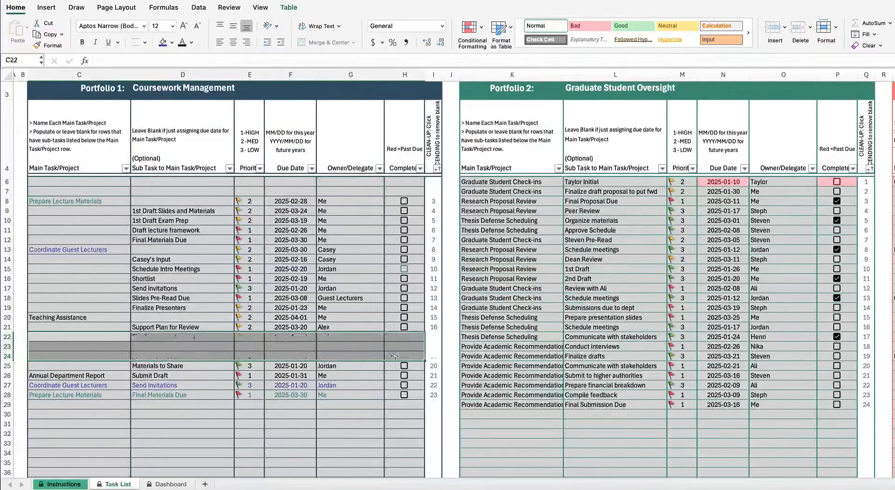
pyautogui.hscroll(2, 394, 355)
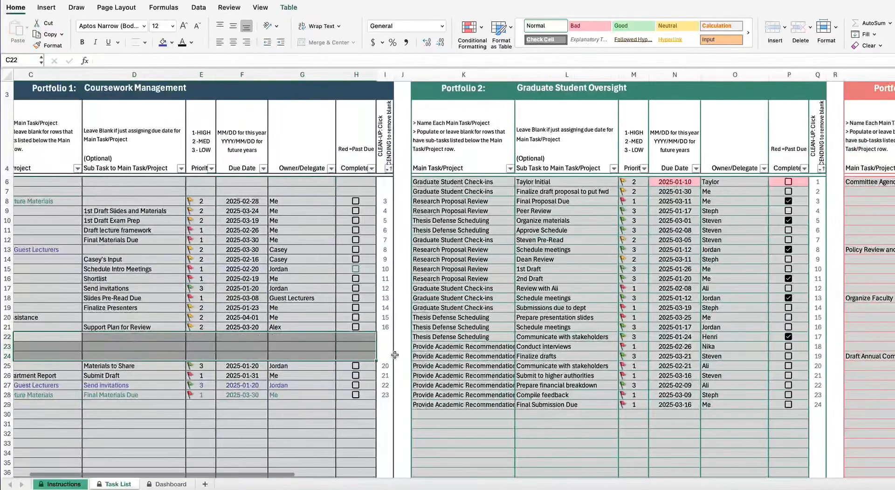
pyautogui.hscroll(8, 394, 355)
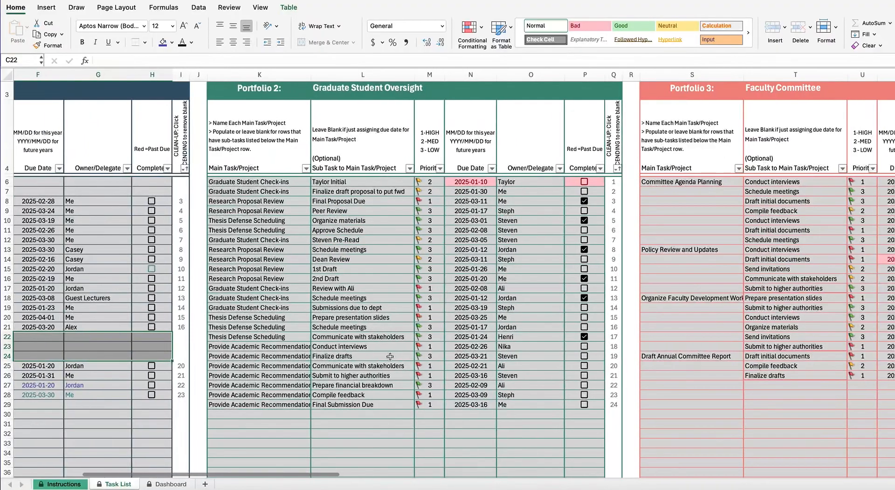
pyautogui.hscroll(1, 580, 177)
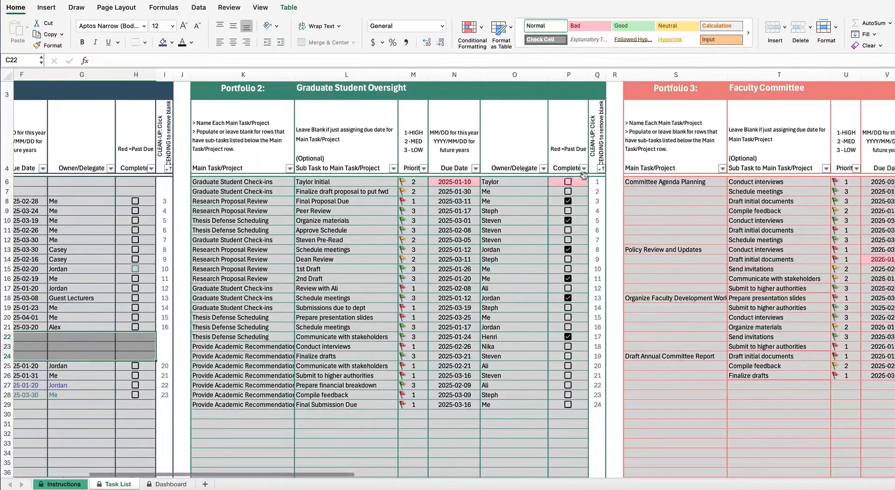
# Step: Filter Portfolio 2's Complete? column to TRUE and delete the six completed task rows
pyautogui.click(583, 169)
pyautogui.click(620, 290)
pyautogui.click(629, 310)
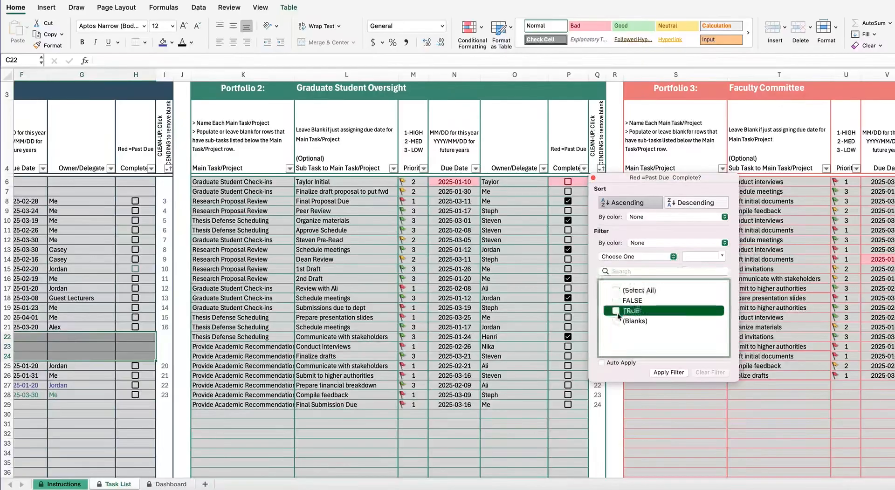
pyautogui.click(663, 372)
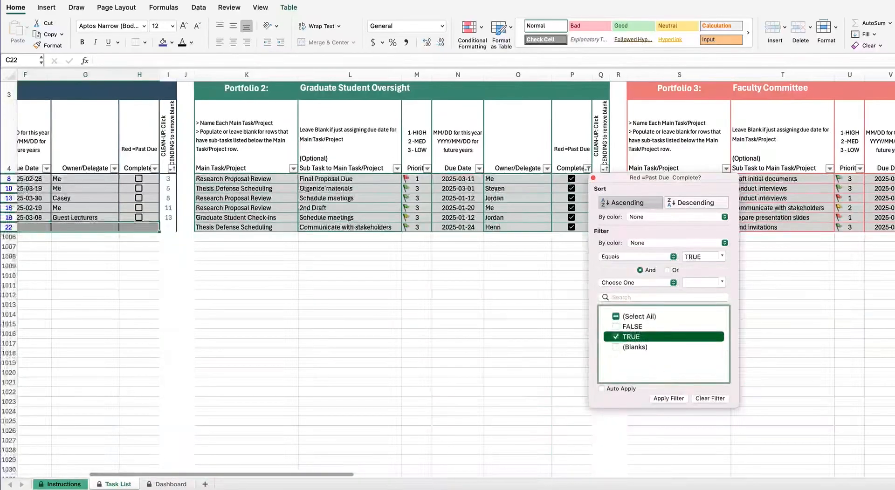
pyautogui.click(271, 178)
pyautogui.moveTo(270, 179)
pyautogui.mouseDown()
pyautogui.moveTo(536, 214)
pyautogui.moveTo(570, 232)
pyautogui.mouseUp()
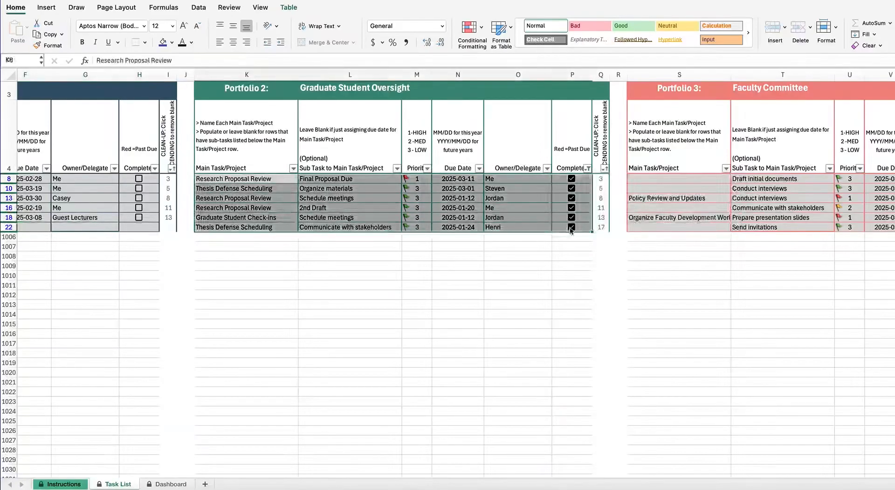
pyautogui.press('Delete')
# Step: Clear the Complete? filter so all Portfolio 2 rows show again
pyautogui.click(588, 168)
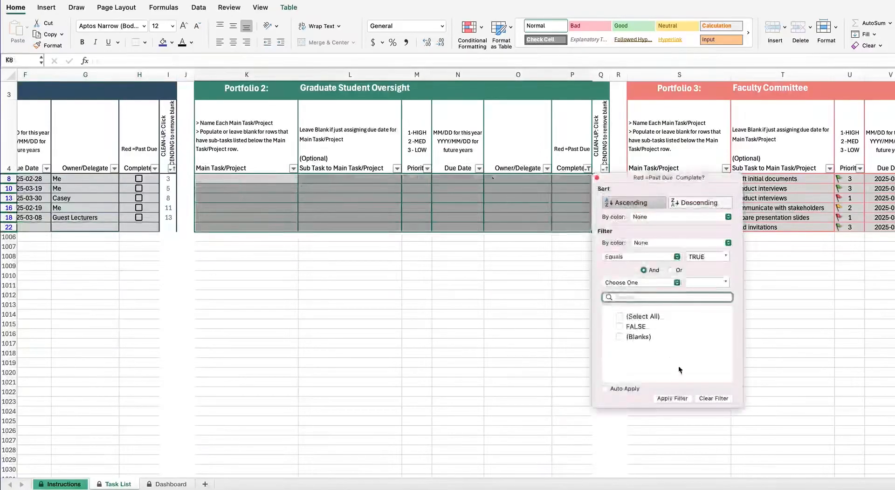
pyautogui.click(705, 399)
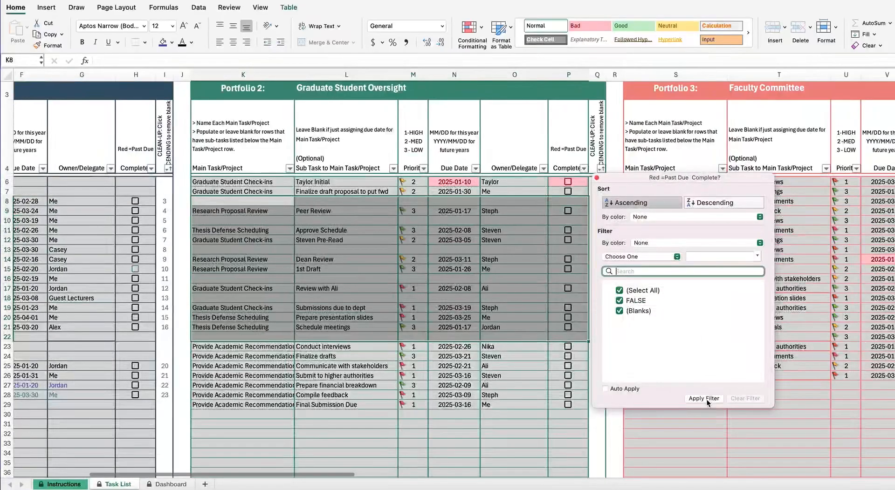
pyautogui.click(526, 379)
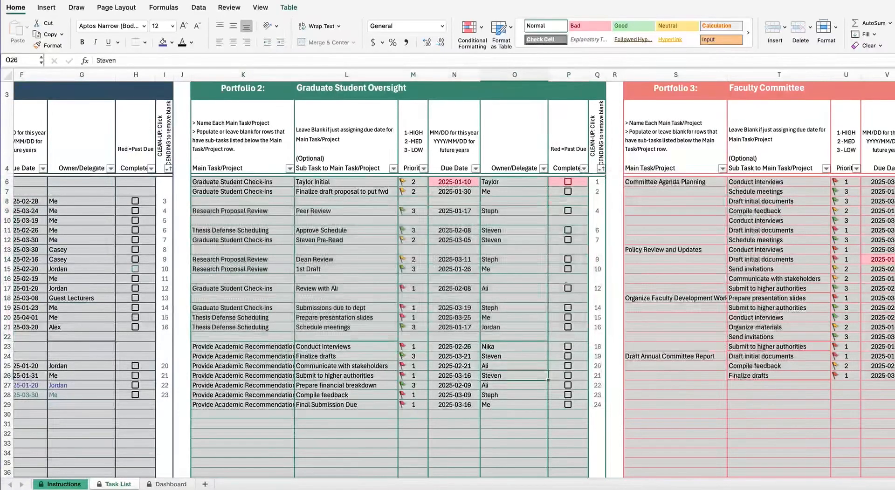
# Step: Sort the Graduate Student Oversight and Coursework Management columns ascending by their CLEAN-UP numbers
pyautogui.click(601, 169)
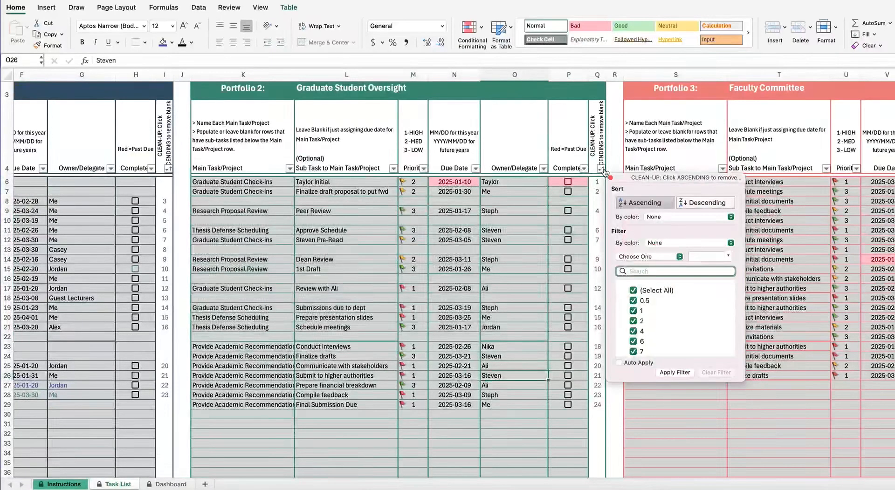
pyautogui.click(635, 205)
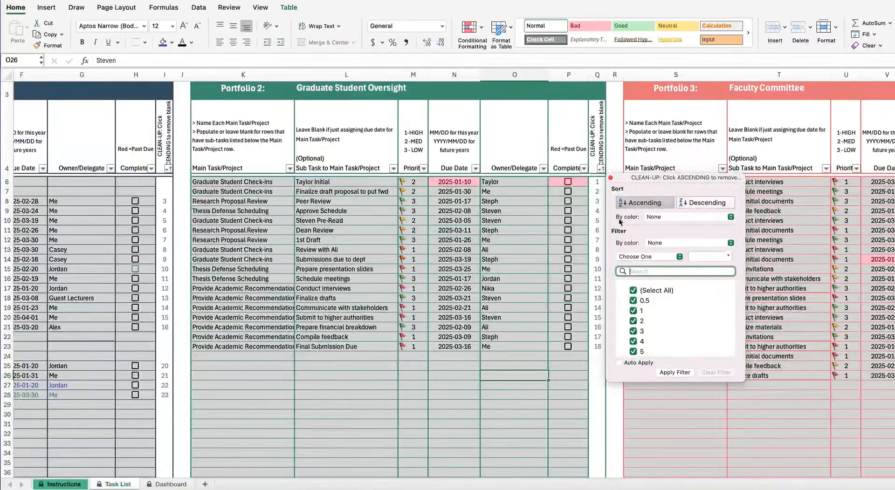
pyautogui.hscroll(-6, 365, 354)
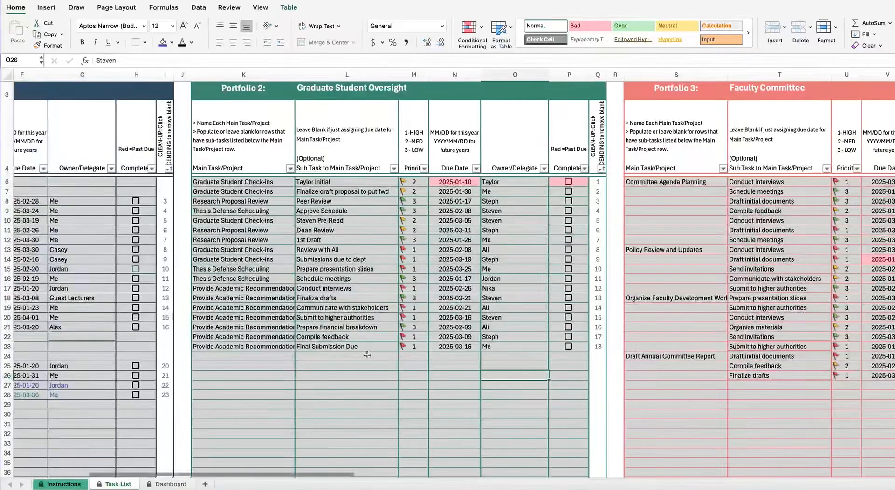
pyautogui.click(443, 172)
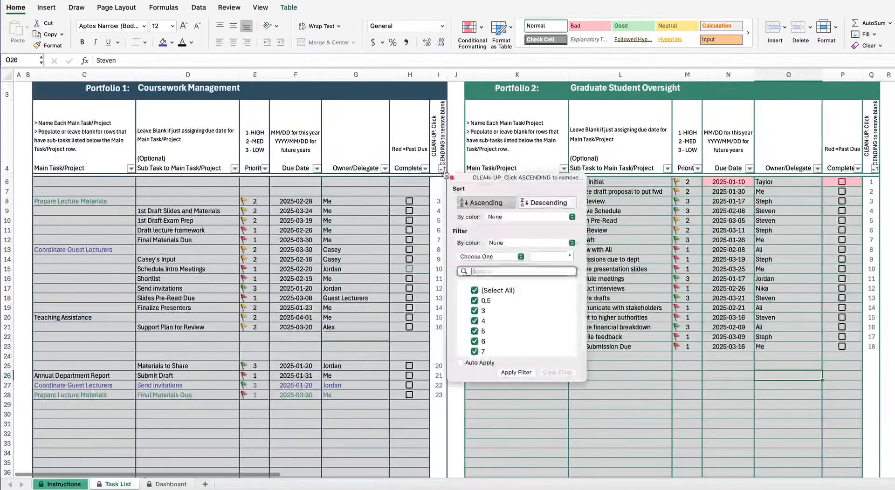
pyautogui.click(473, 203)
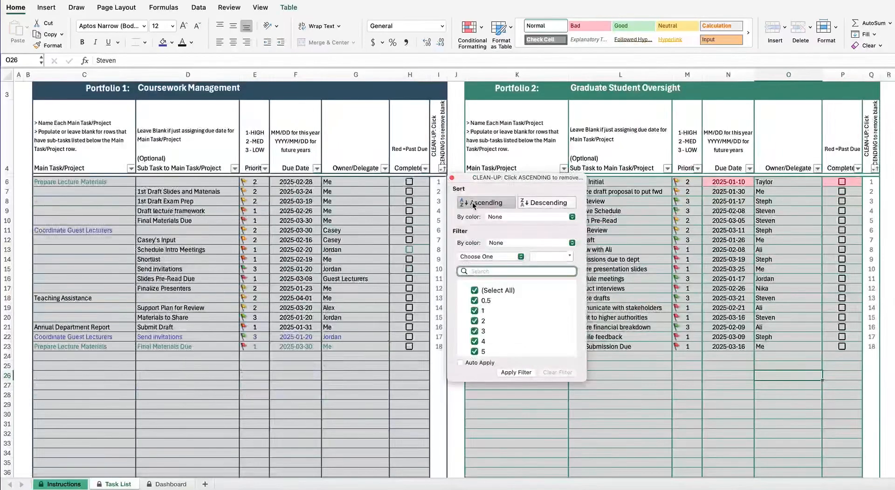
pyautogui.click(303, 367)
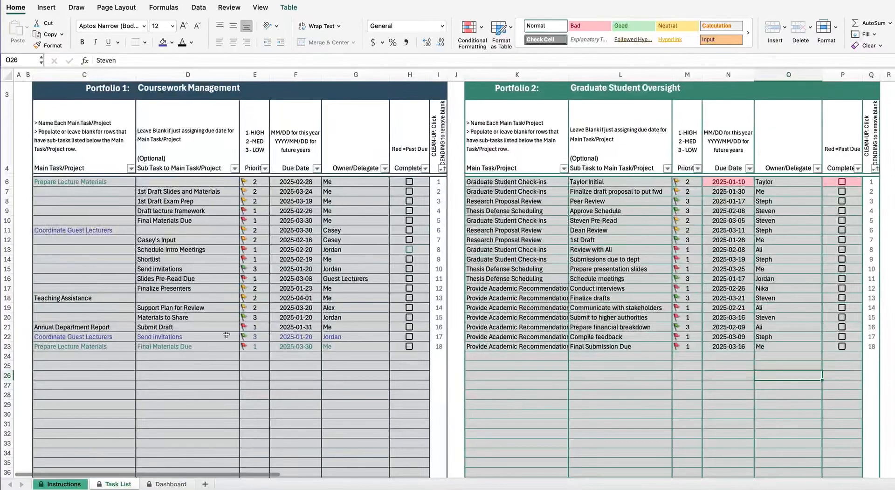
# Step: Copy task rows C8:H23 and insert the copied cells at C9, shifting tasks down one row
pyautogui.moveTo(93, 336); pyautogui.dragTo(145, 346)
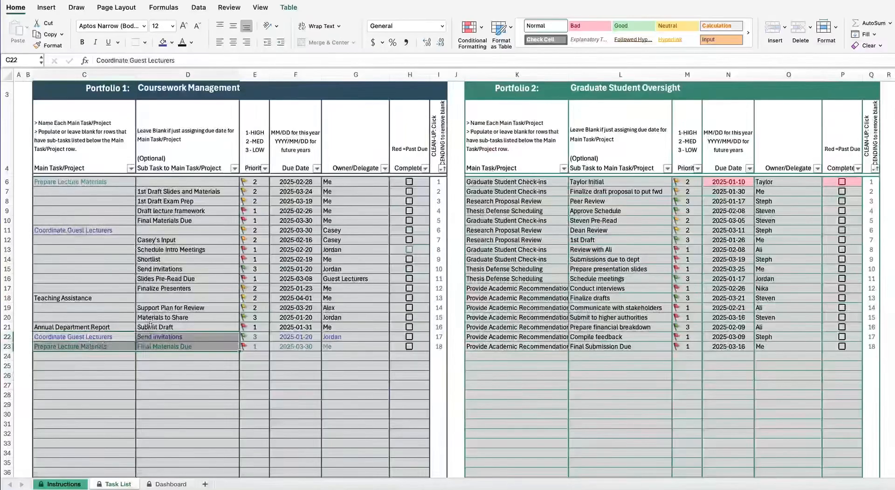
pyautogui.click(155, 381)
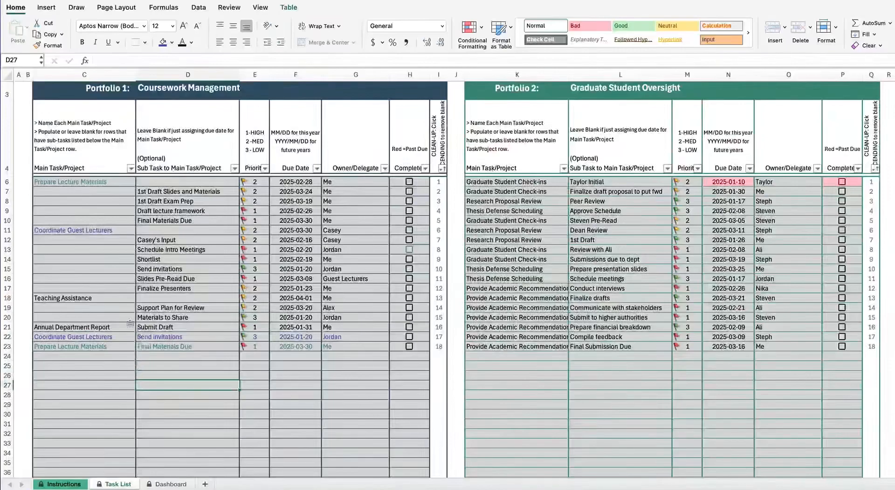
pyautogui.moveTo(72, 346); pyautogui.dragTo(321, 344)
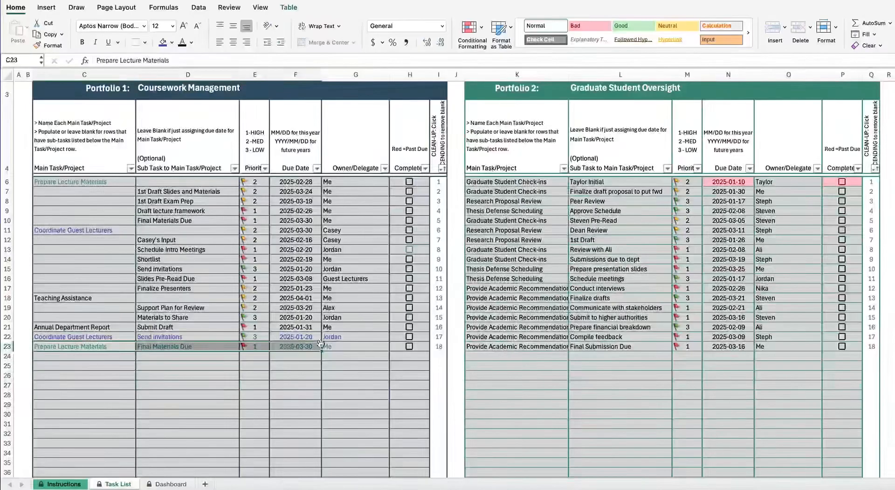
pyautogui.click(97, 191)
pyautogui.moveTo(92, 206)
pyautogui.mouseDown()
pyautogui.moveTo(386, 308)
pyautogui.moveTo(391, 348)
pyautogui.moveTo(410, 350)
pyautogui.mouseUp()
pyautogui.hotkey('ctrl', 'c')
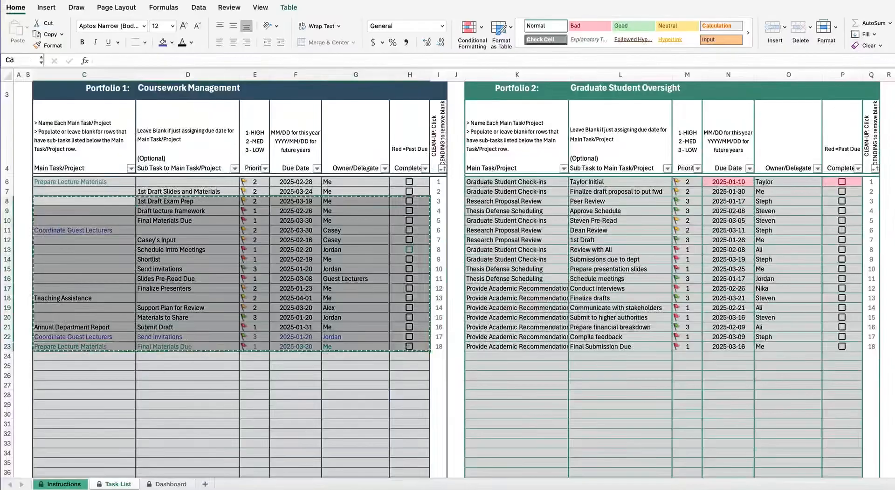
pyautogui.click(113, 212)
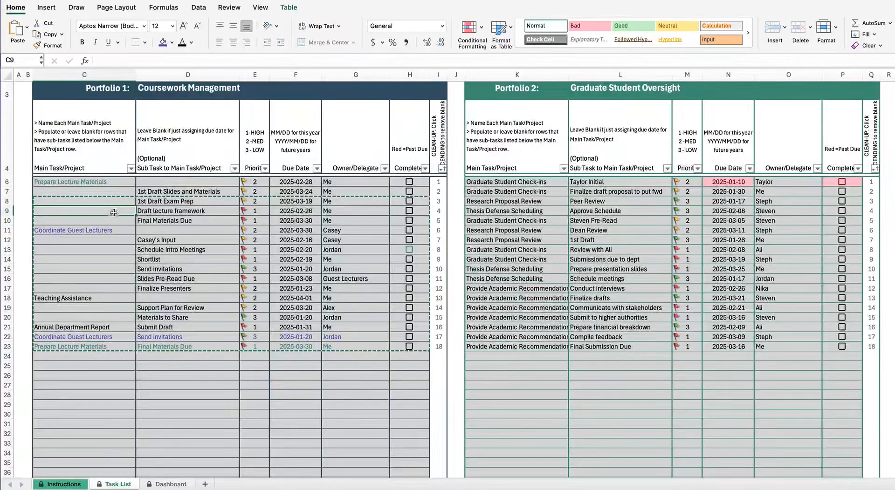
pyautogui.hotkey('ctrl', 'shift', '=')
# Step: Move the Final Materials Due task from row 24 into row 9 and clear the leftover row 24
pyautogui.moveTo(93, 357); pyautogui.dragTo(339, 359)
pyautogui.hotkey('ctrl', 'x')
pyautogui.click(83, 214)
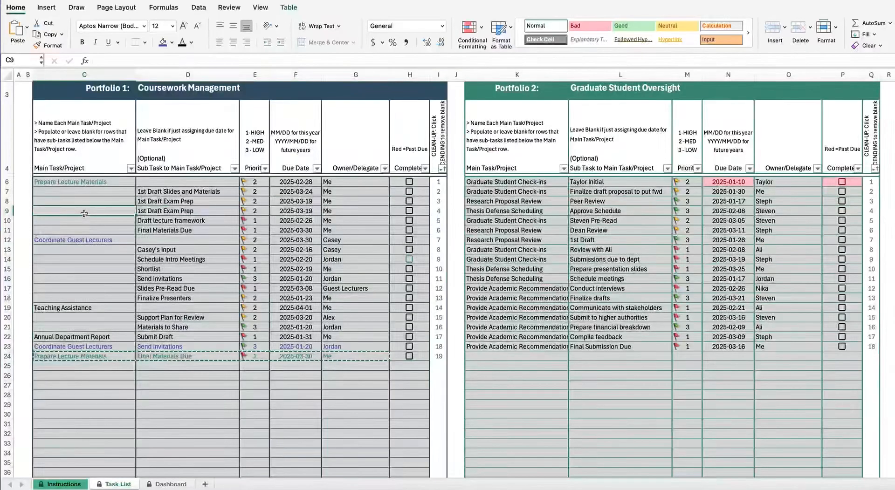
pyautogui.hotkey('ctrl', 'v')
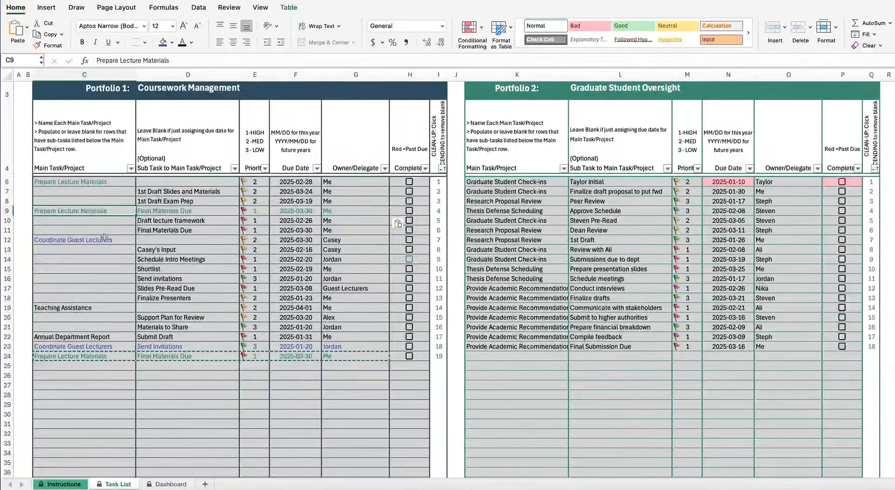
pyautogui.moveTo(70, 355); pyautogui.dragTo(353, 353)
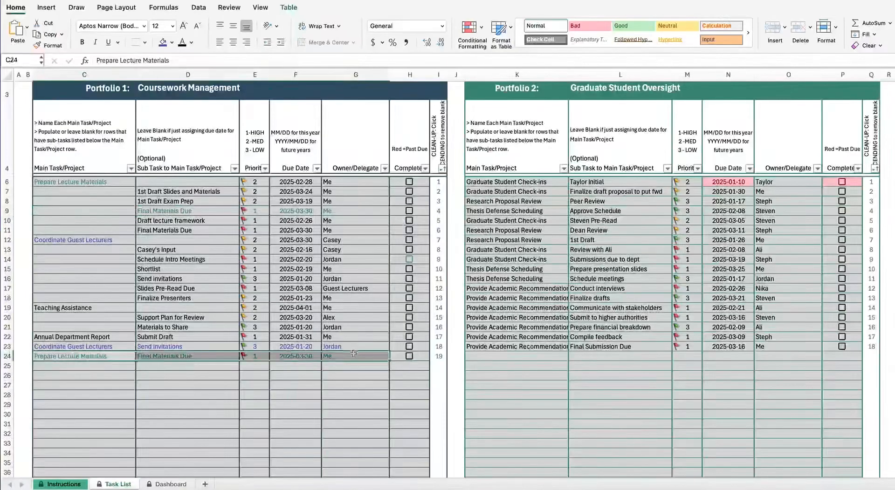
pyautogui.press('Delete')
pyautogui.click(291, 376)
pyautogui.click(90, 347)
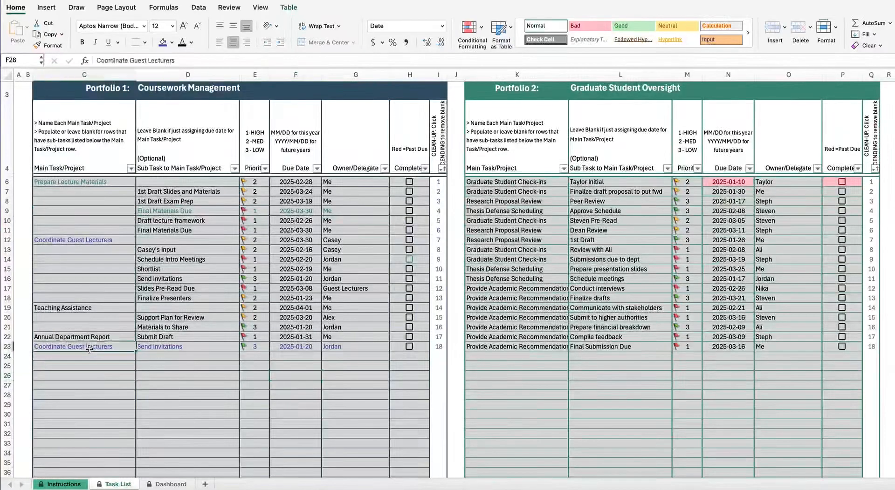
# Step: Set I23's clean-up number to 8.1 and sort Portfolio 1 ascending by clean-up number
pyautogui.click(439, 348)
pyautogui.press('F2')
pyautogui.write('8.1')
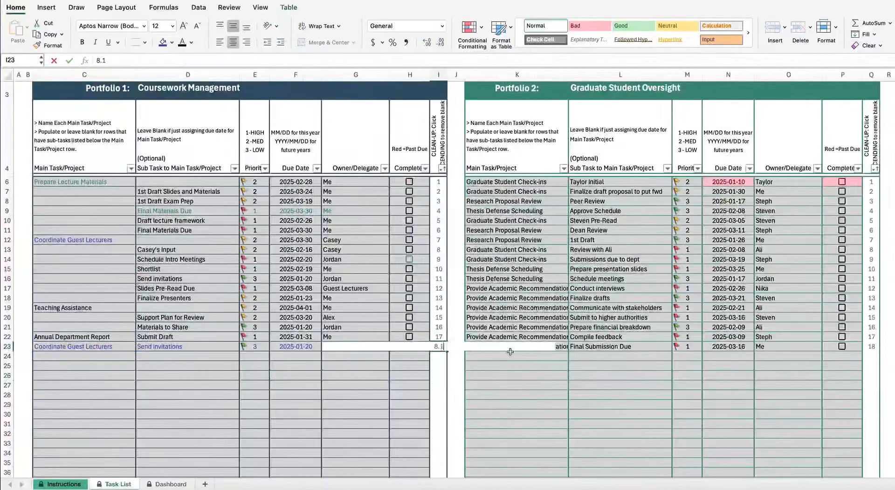
pyautogui.press('Return')
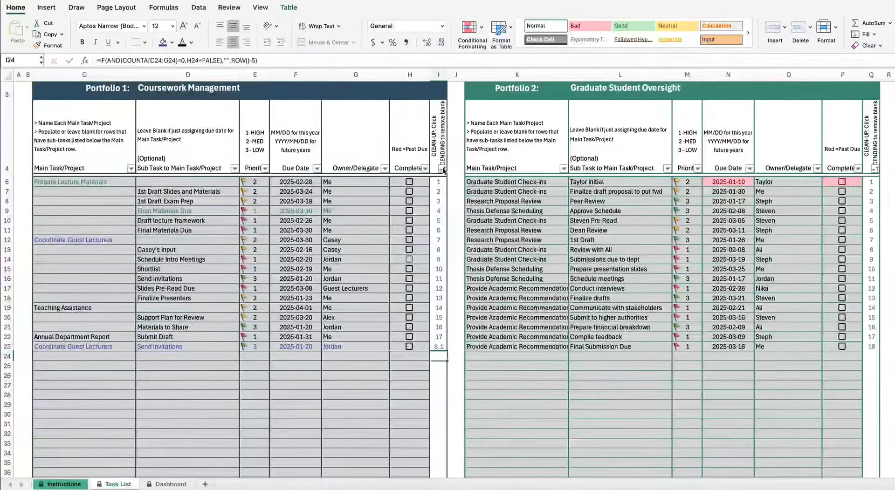
pyautogui.click(442, 169)
pyautogui.click(475, 203)
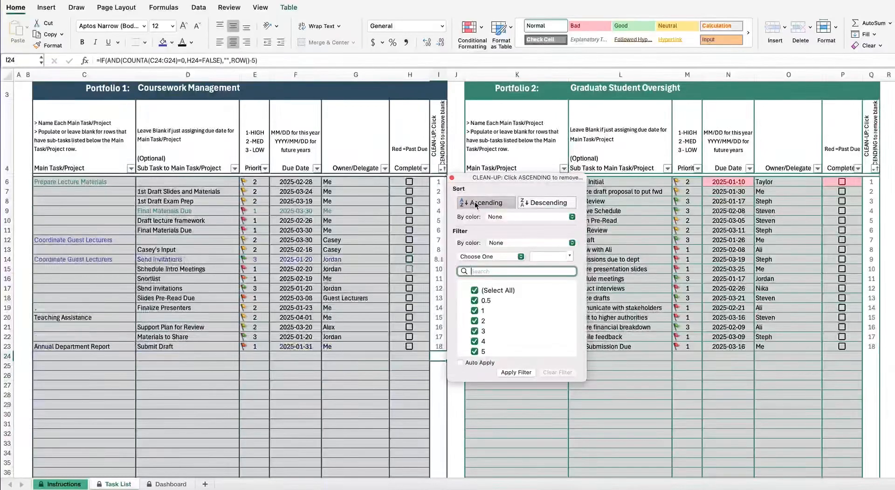
# Step: Clear the repeated Coordinate Guest Lecturers group name from C14
pyautogui.click(56, 260)
pyautogui.doubleClick(58, 261)
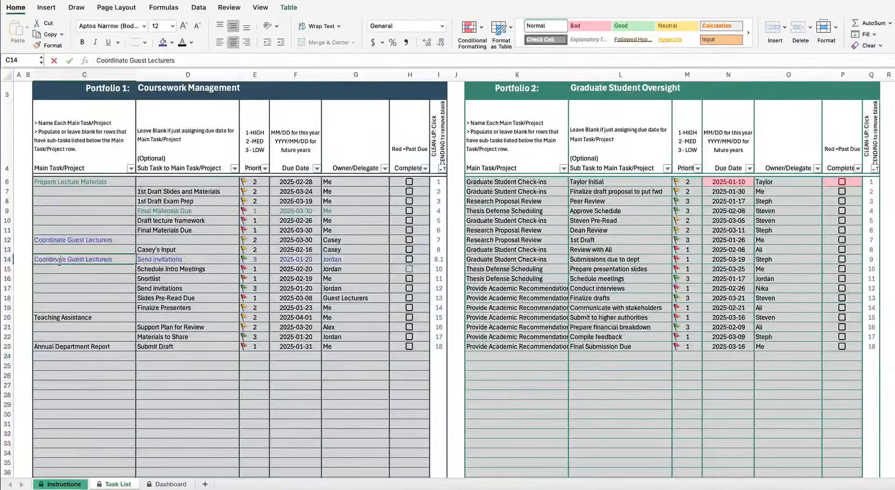
pyautogui.press('BackSpace')
pyautogui.press('Return')
pyautogui.click(54, 260)
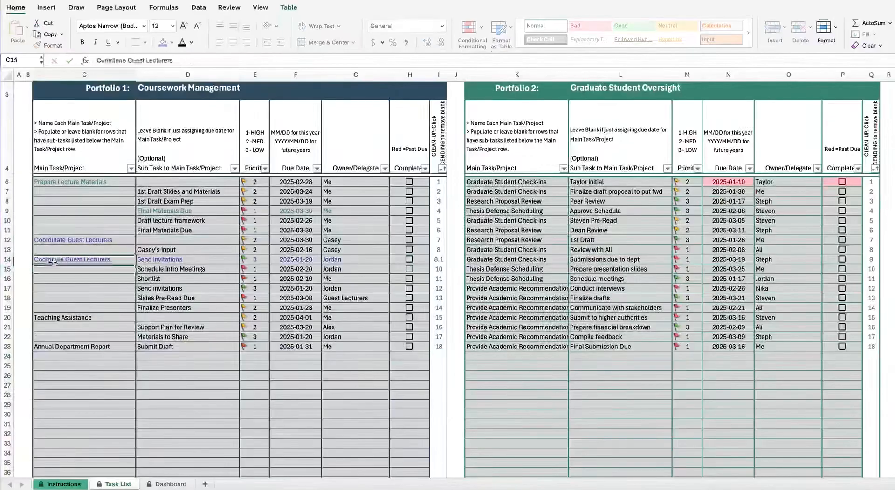
# Step: Fill the clean-up formula from I13 down to I14
pyautogui.click(440, 250)
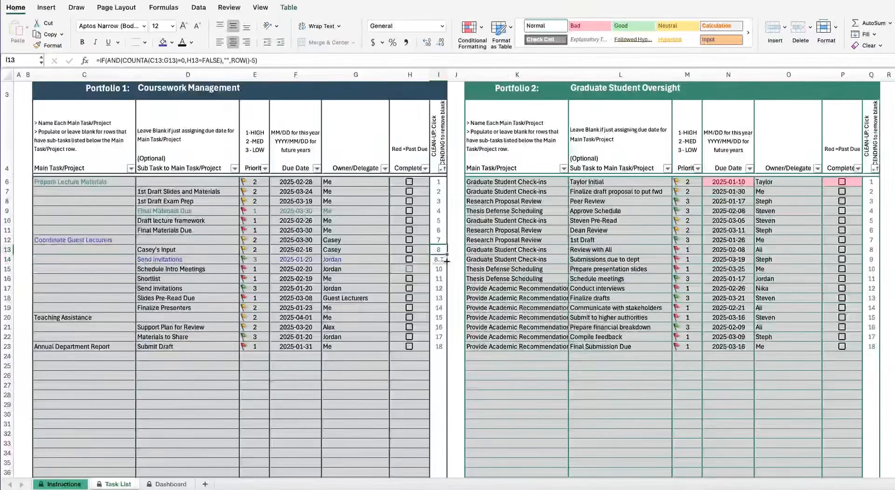
pyautogui.moveTo(445, 264); pyautogui.dragTo(445, 265)
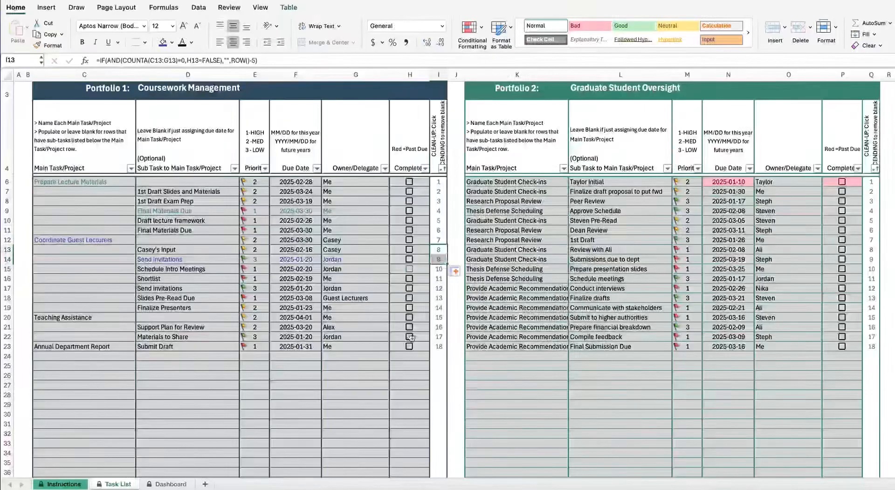
pyautogui.click(295, 375)
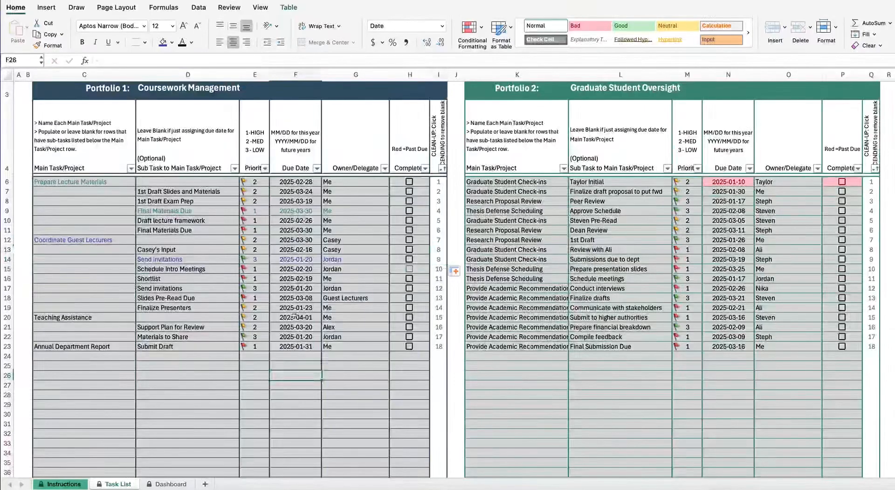
pyautogui.rightClick(190, 271)
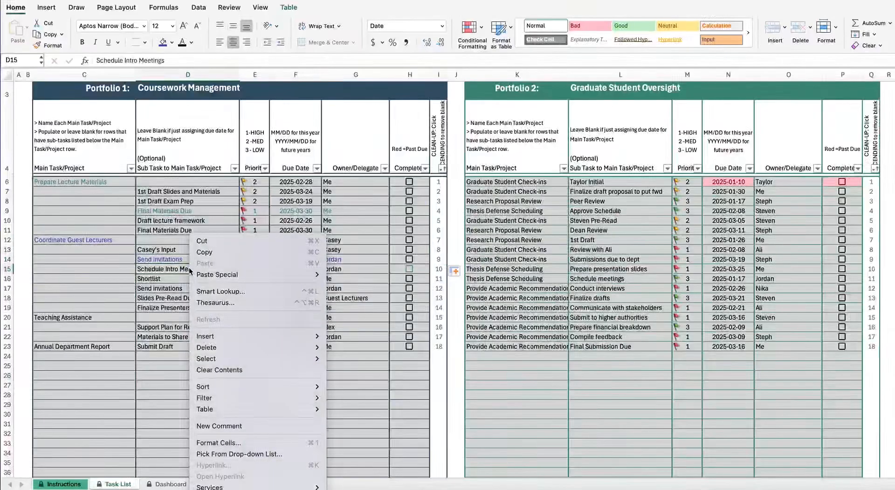
pyautogui.click(233, 429)
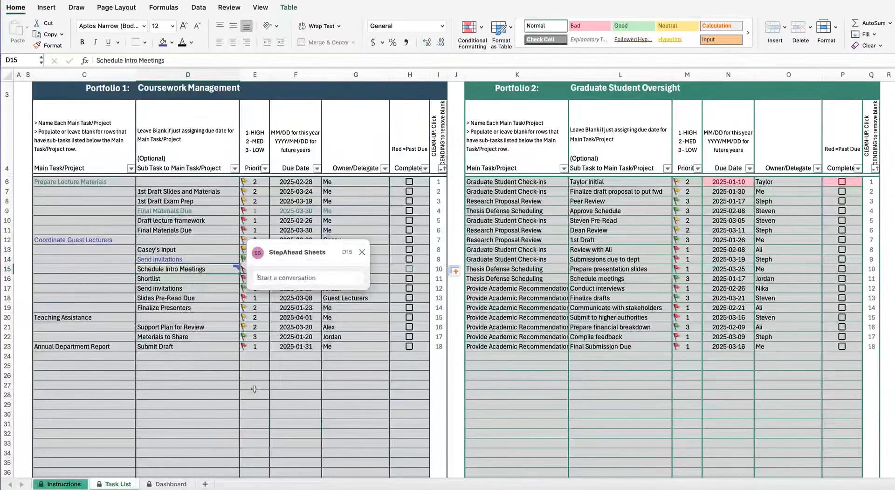
pyautogui.write('website: www.')
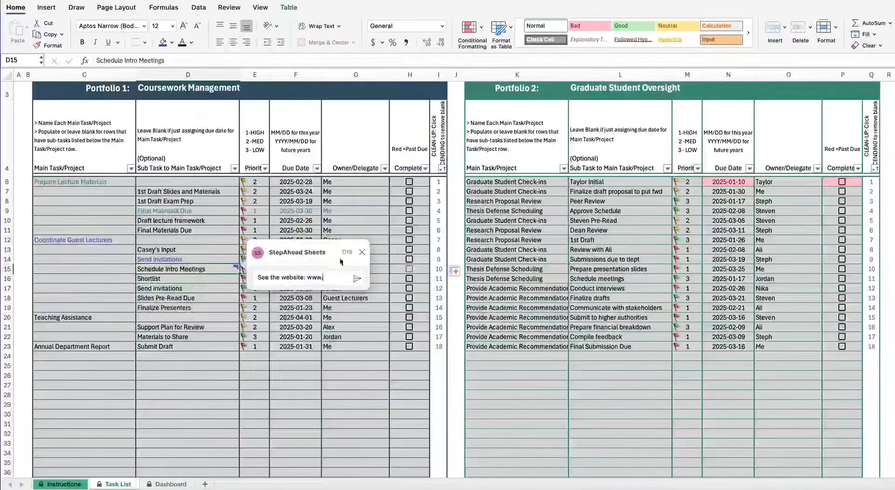
pyautogui.click(358, 282)
pyautogui.click(281, 334)
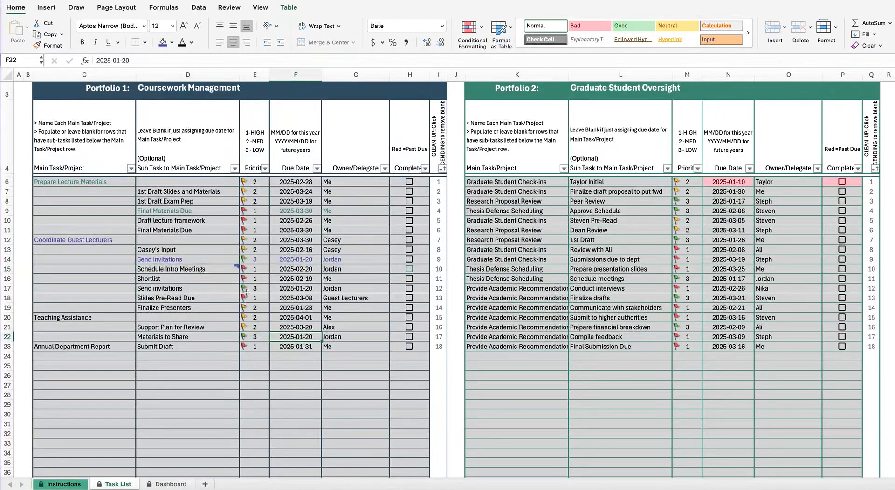
pyautogui.moveTo(238, 267)
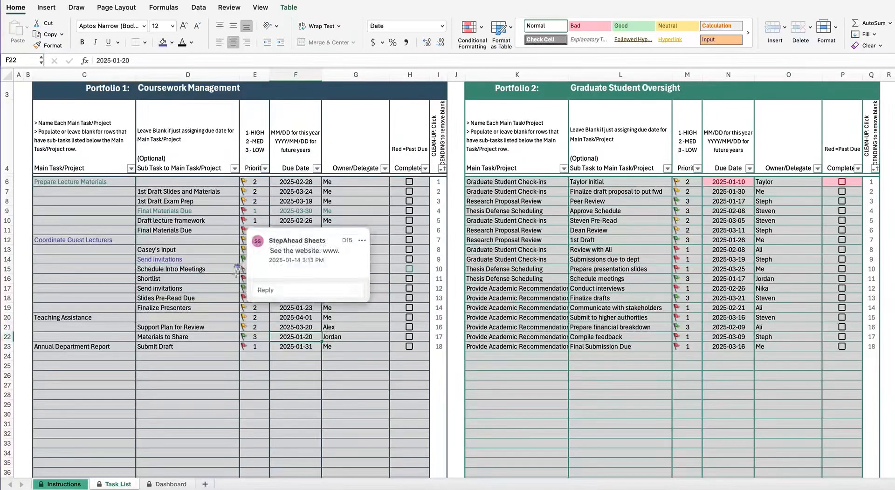
pyautogui.rightClick(227, 270)
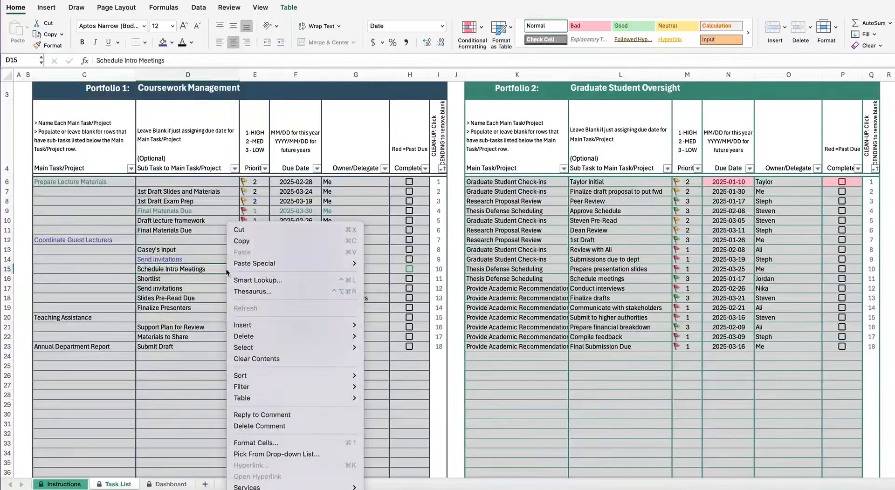
pyautogui.click(249, 426)
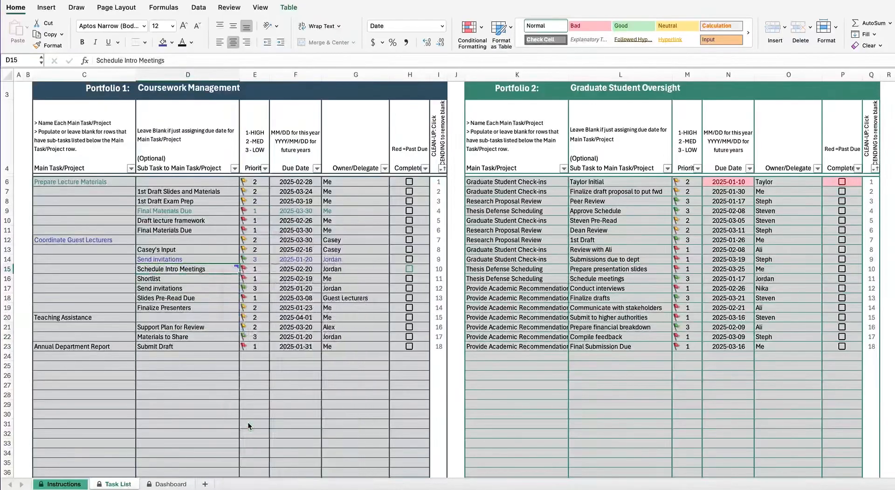
pyautogui.click(262, 397)
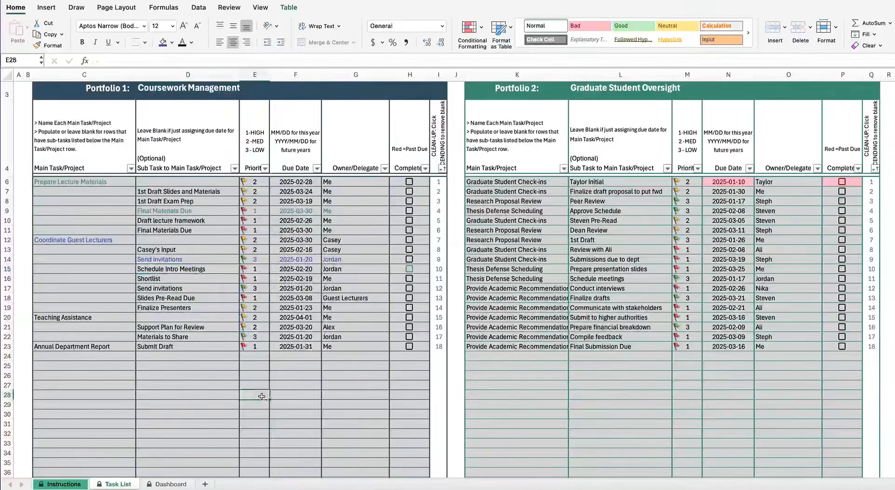
pyautogui.scroll(2, 262, 396)
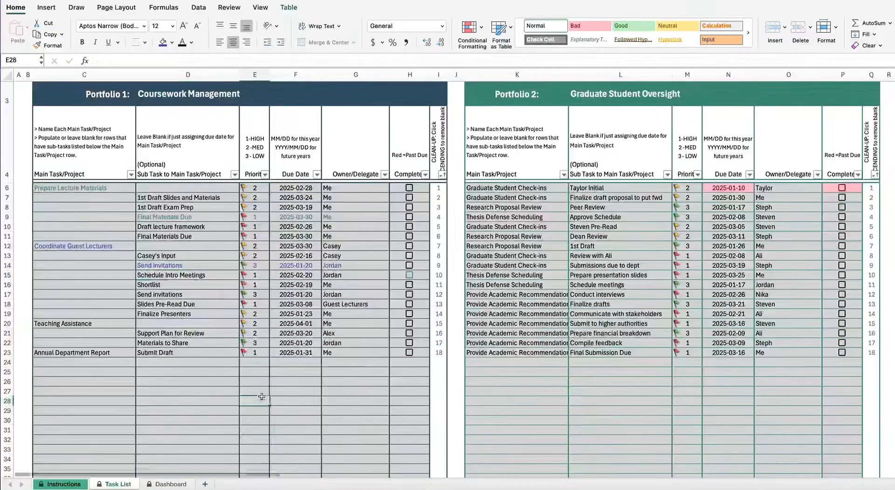